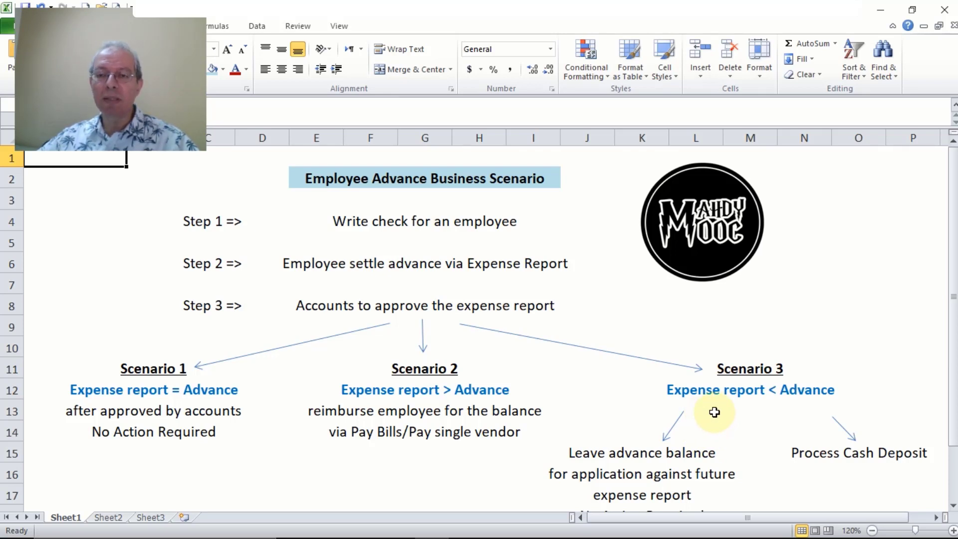
# Scroll through the Excel advance scenarios sheet to review Scenario 3 (expense report less than advance).
pyautogui.scroll(-1, 715, 412)
pyautogui.scroll(1, 715, 412)
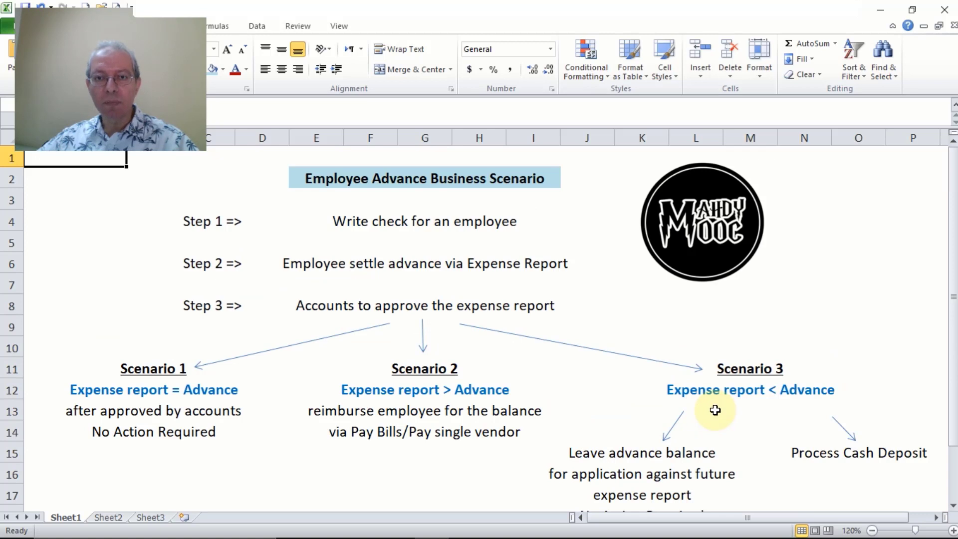
pyautogui.scroll(-1, 714, 410)
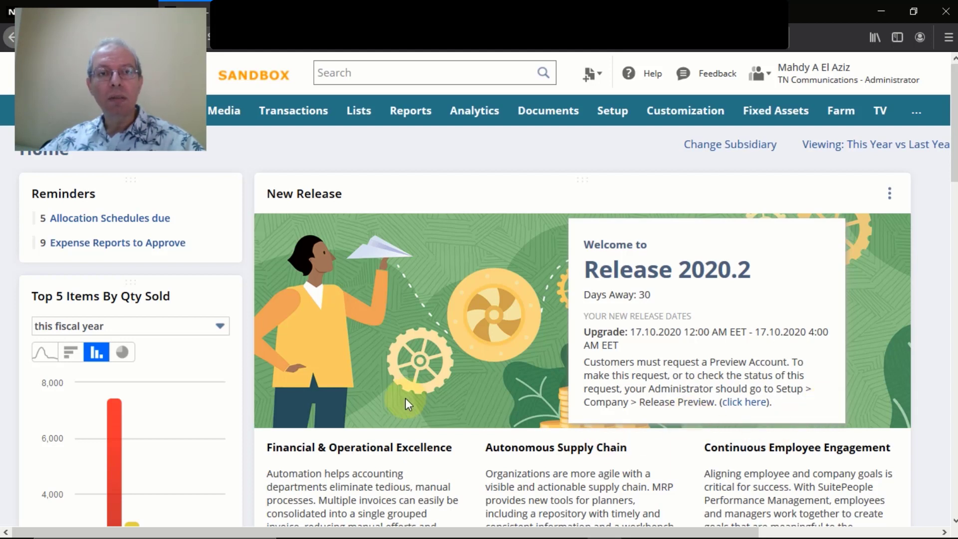
# Start a new check drawn on the TNA NP EGP bank account.
pyautogui.moveTo(305, 122)
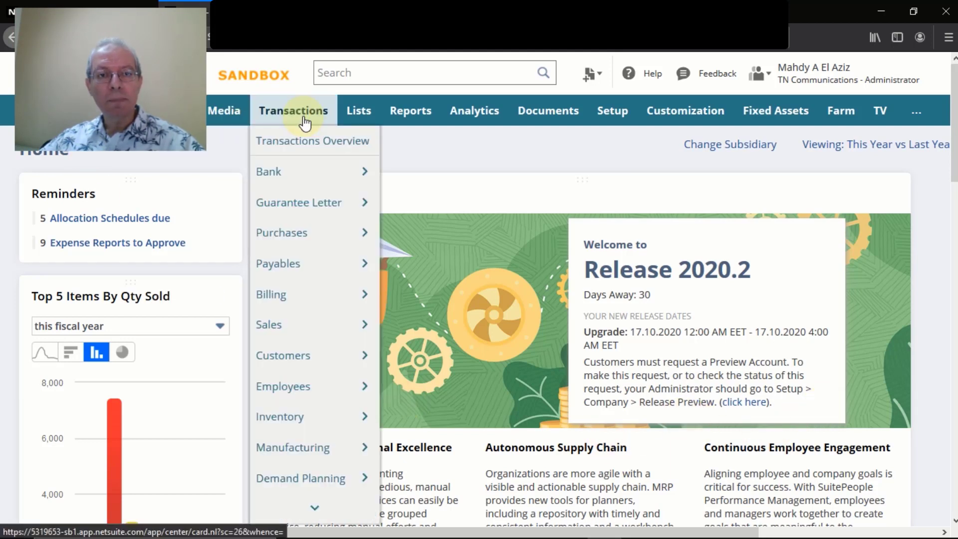
pyautogui.moveTo(310, 171)
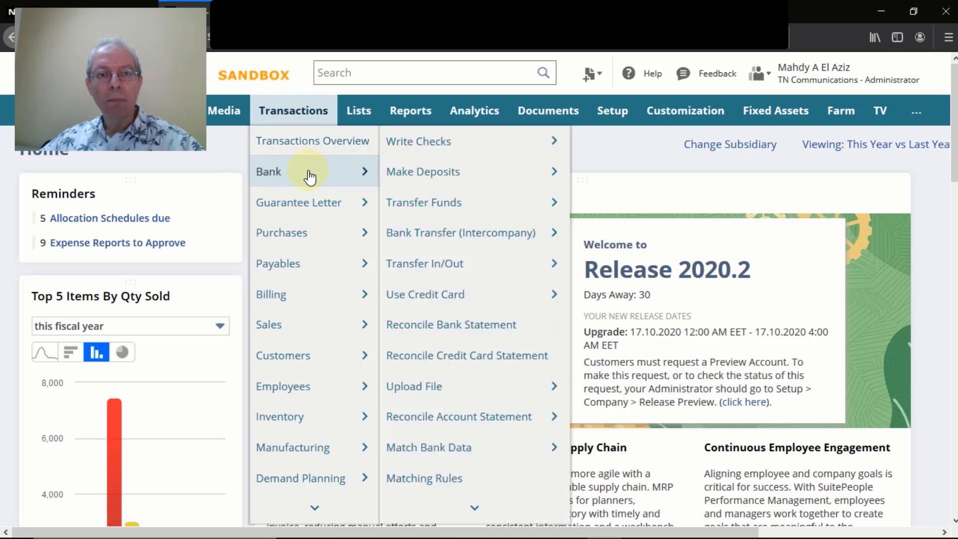
pyautogui.click(437, 154)
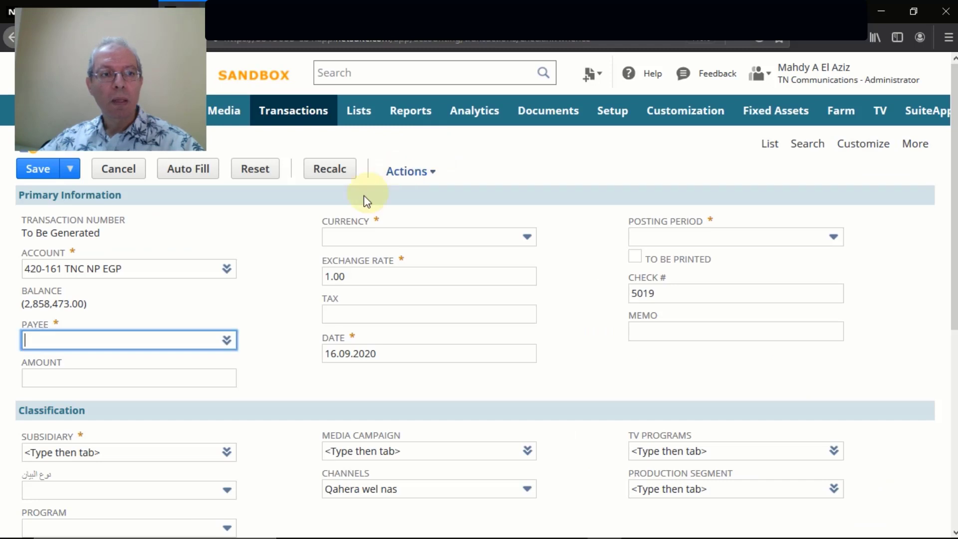
pyautogui.doubleClick(150, 268)
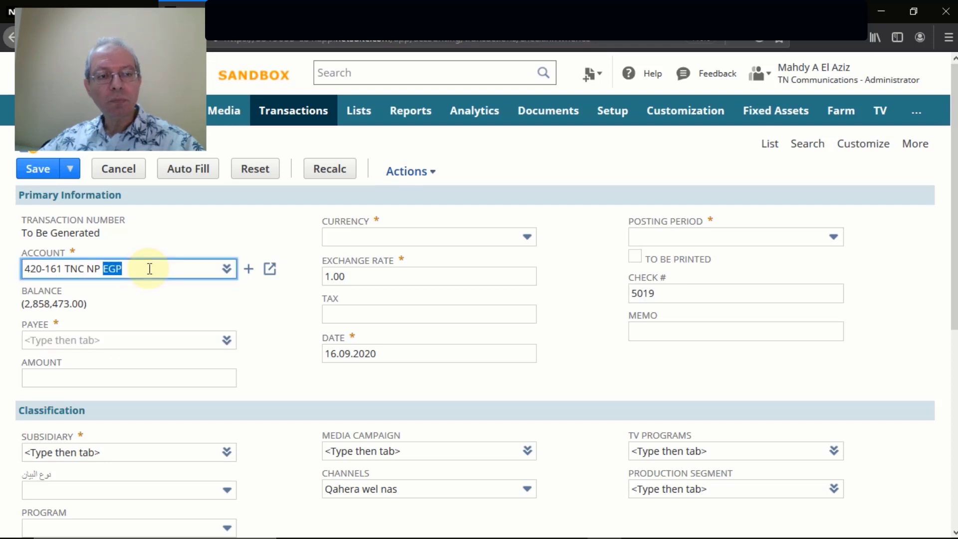
pyautogui.press('BackSpace')
pyautogui.press('BackSpace')
pyautogui.press('BackSpace')
pyautogui.press('BackSpace')
pyautogui.press('BackSpace')
pyautogui.press('BackSpace')
pyautogui.press('BackSpace')
pyautogui.press('BackSpace')
pyautogui.press('BackSpace')
pyautogui.press('BackSpace')
pyautogui.press('BackSpace')
pyautogui.press('BackSpace')
pyautogui.press('BackSpace')
pyautogui.press('BackSpace')
pyautogui.press('BackSpace')
pyautogui.press('BackSpace')
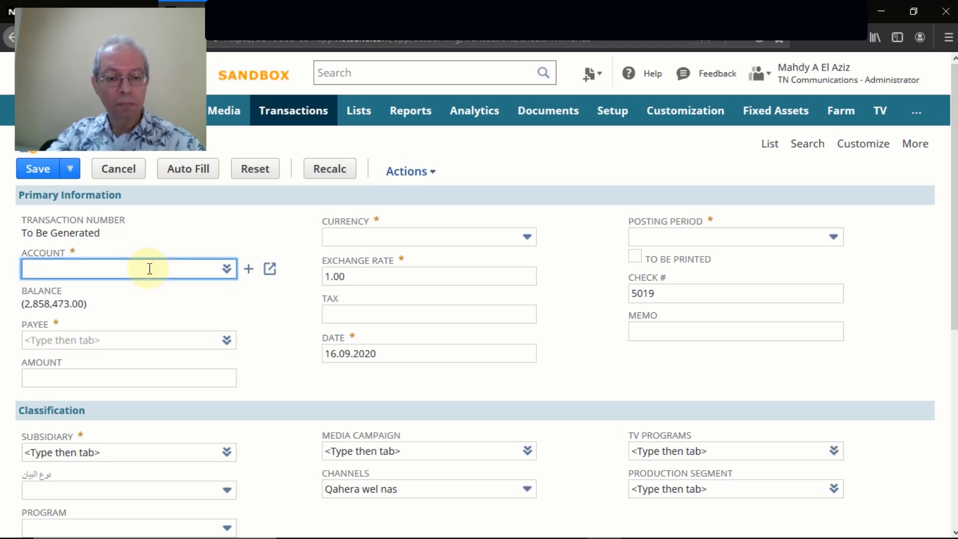
pyautogui.write('tna ')
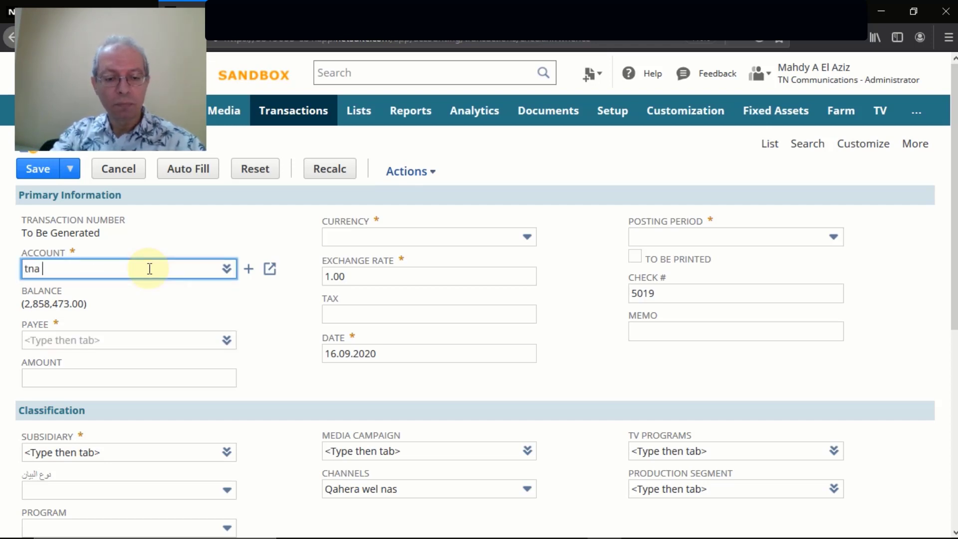
pyautogui.write('np')
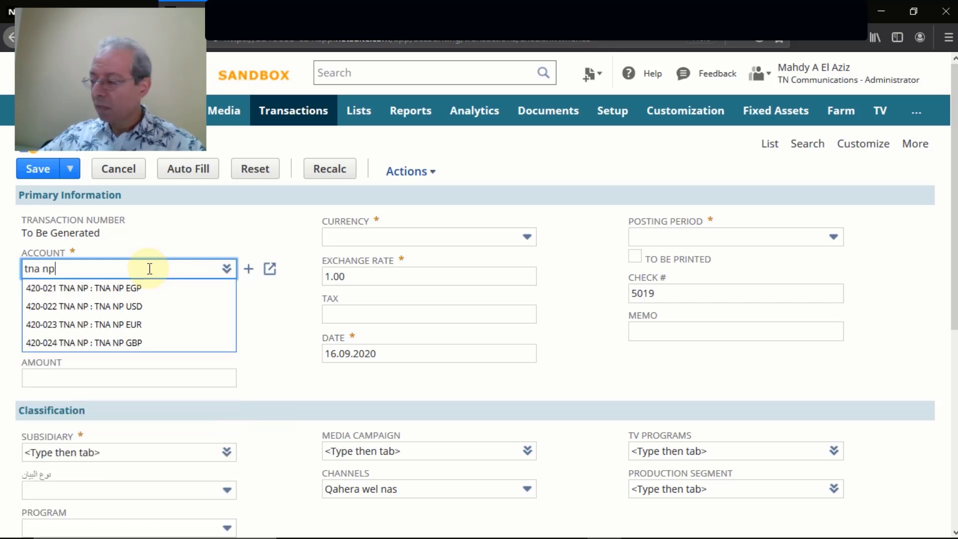
pyautogui.click(90, 290)
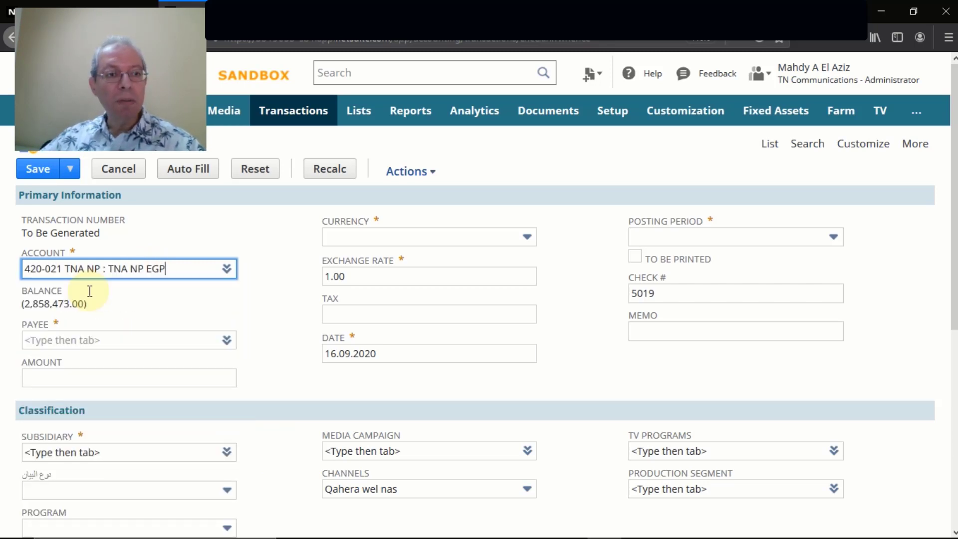
# Make the employee the check's payee and set the amount to 5,000.
pyautogui.doubleClick(163, 307)
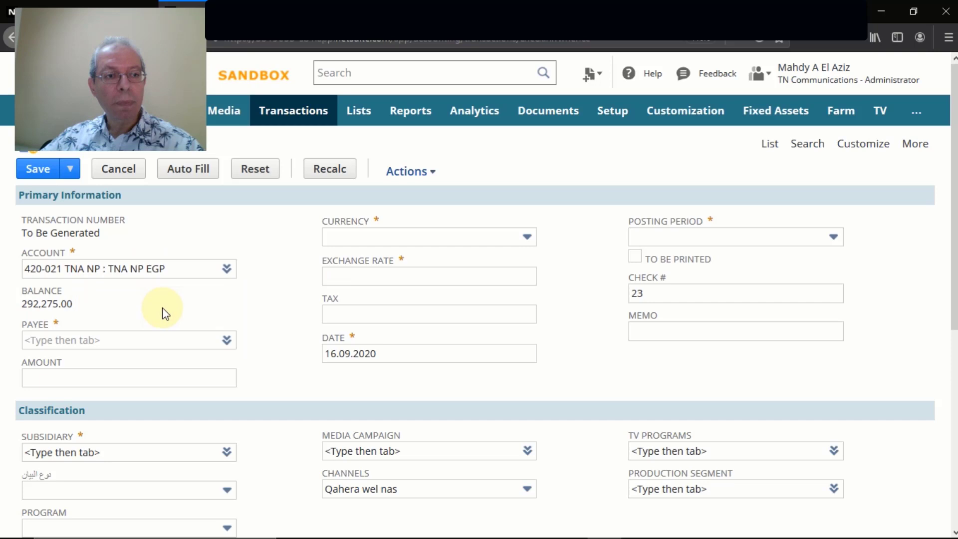
pyautogui.click(161, 339)
pyautogui.write('emp')
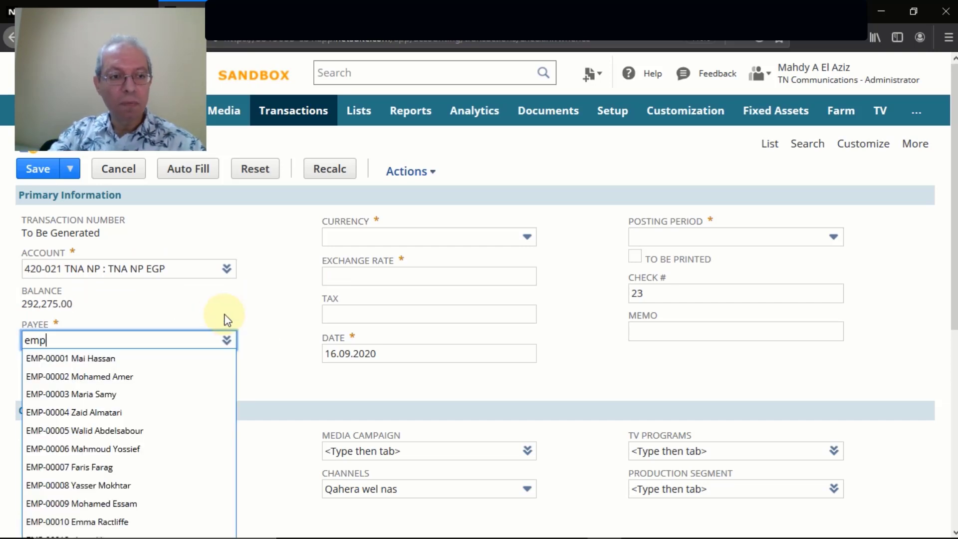
pyautogui.write('-')
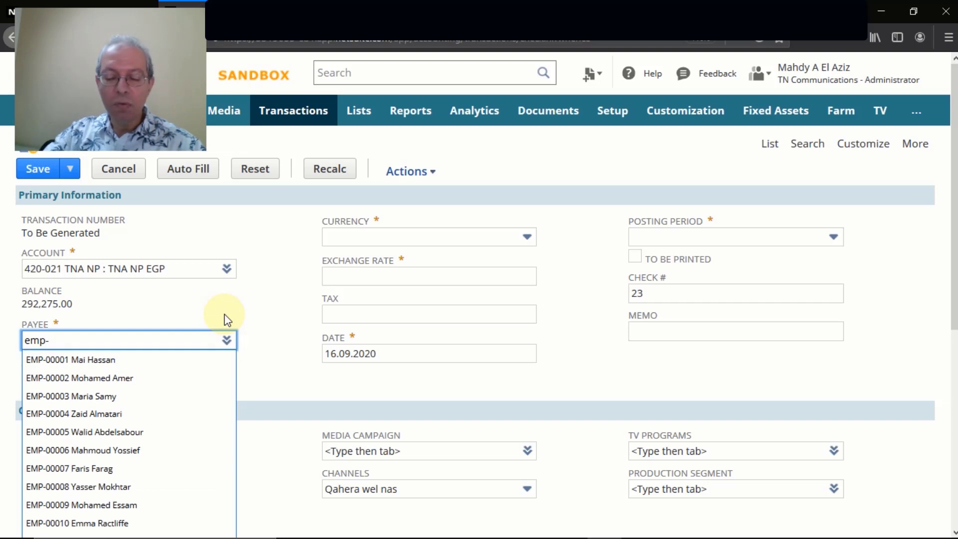
pyautogui.write('00063')
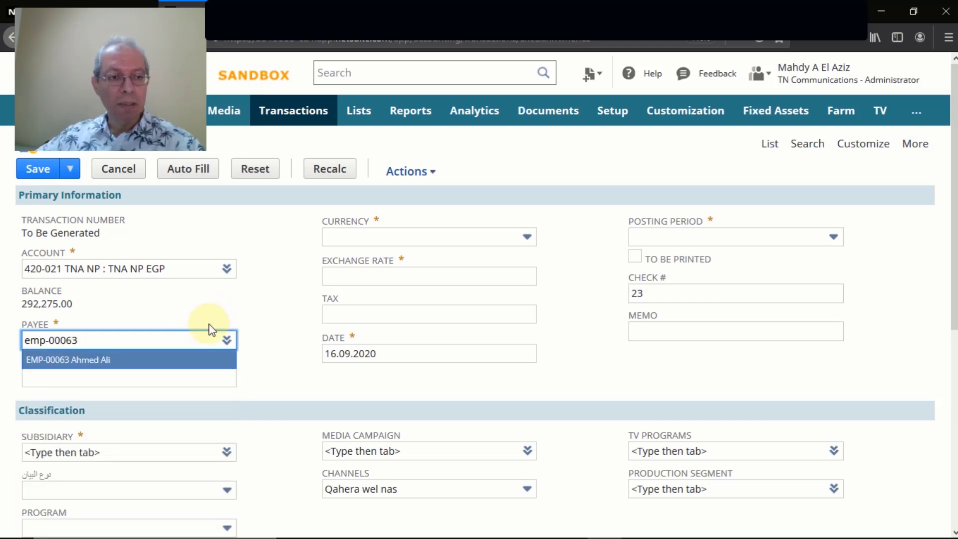
pyautogui.click(135, 357)
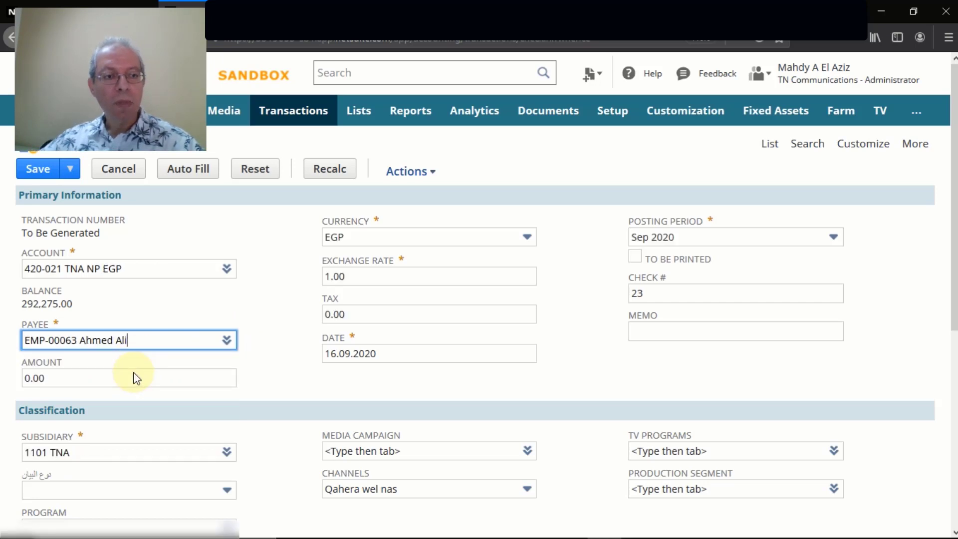
pyautogui.click(130, 378)
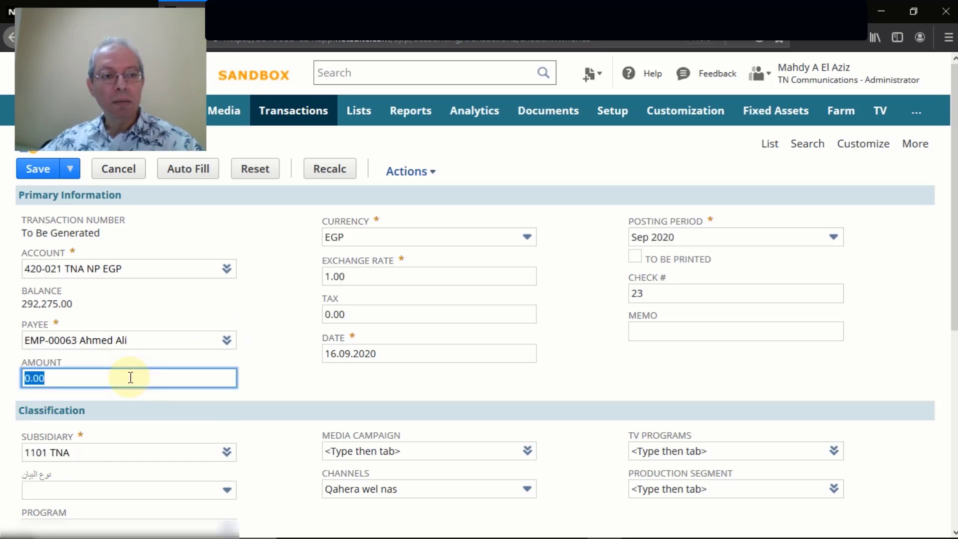
pyautogui.write('5')
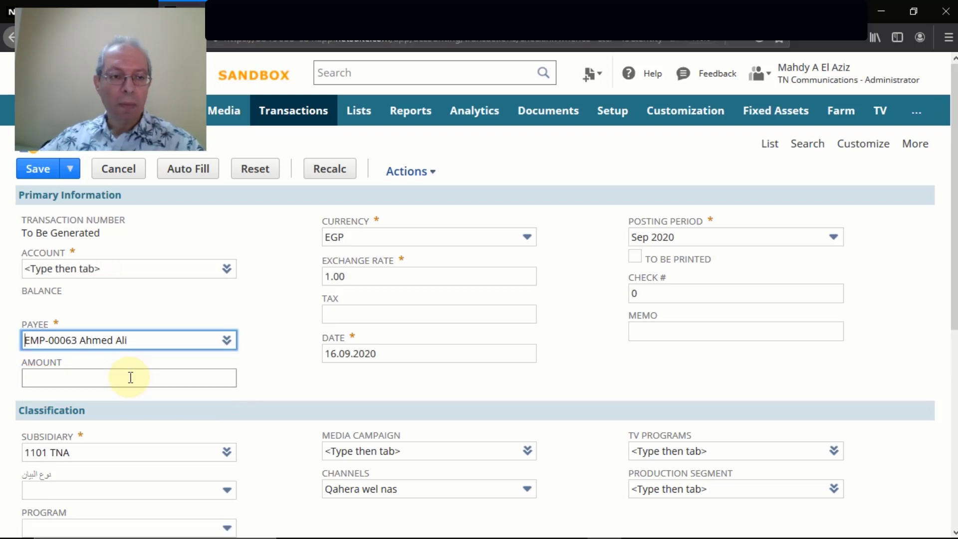
pyautogui.click(130, 378)
pyautogui.write('5000')
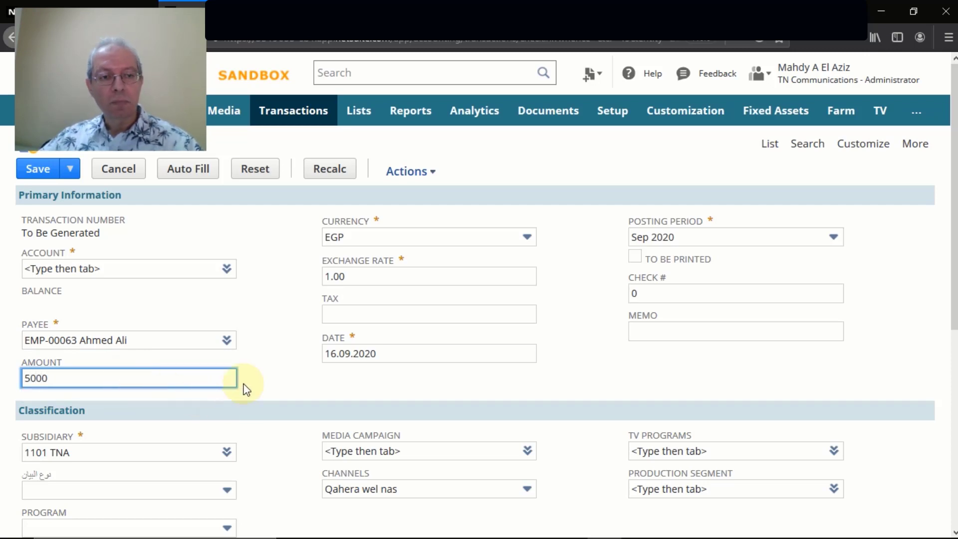
pyautogui.click(270, 365)
# Add an Advances Paid expense line for 5,000.00 to the check.
pyautogui.scroll(-6, 269, 364)
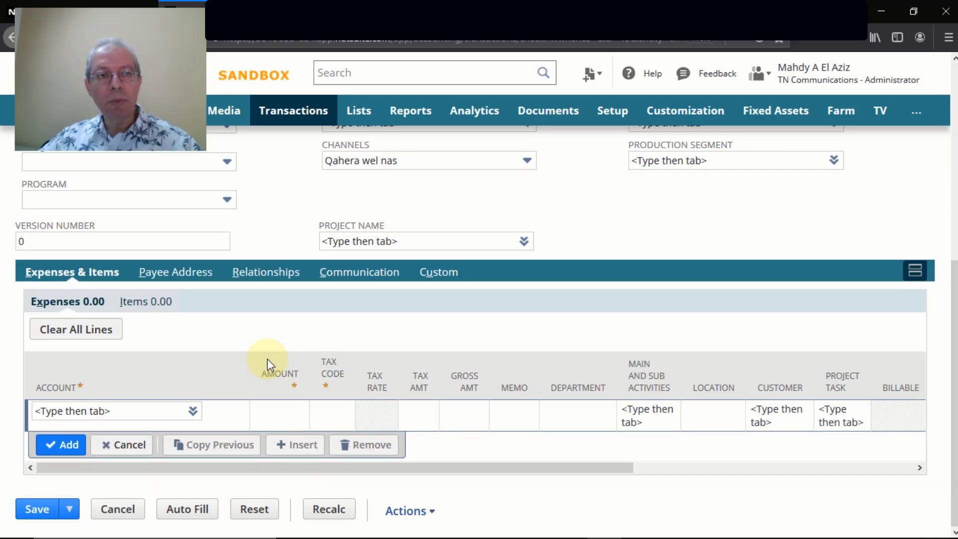
pyautogui.click(121, 411)
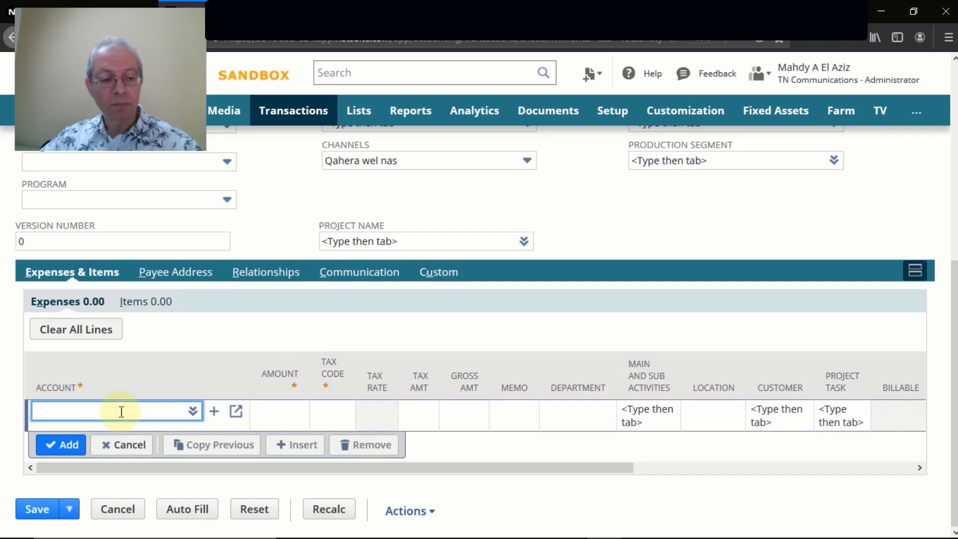
pyautogui.write('adv')
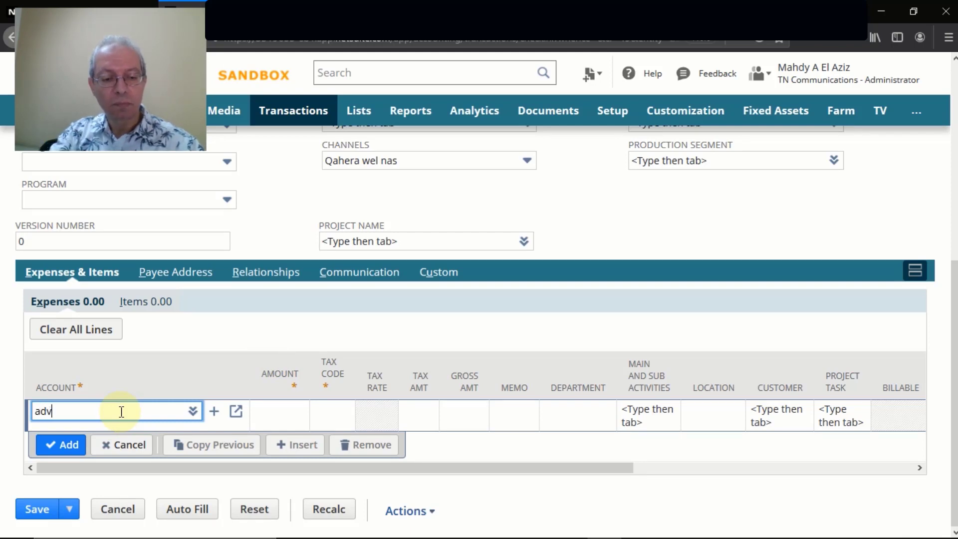
pyautogui.write('ances')
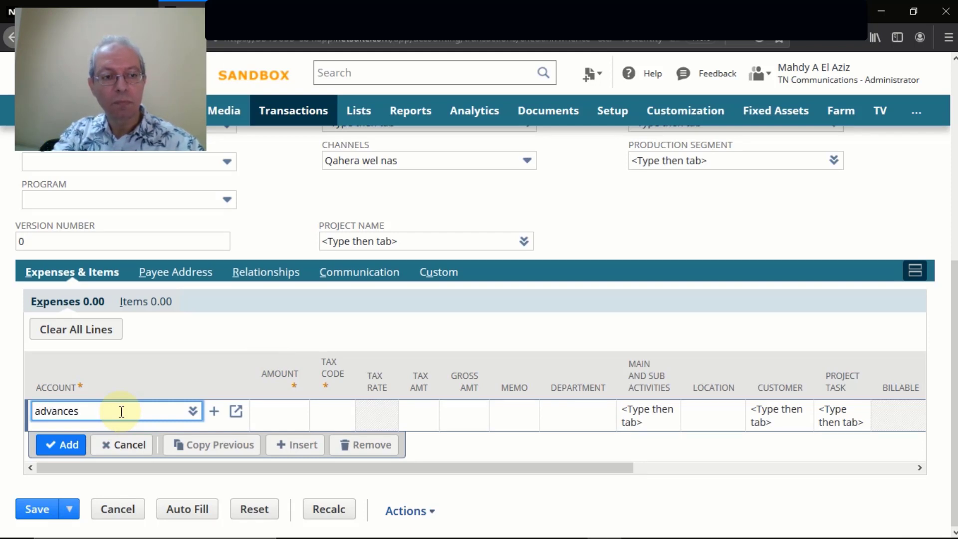
pyautogui.write(' pa')
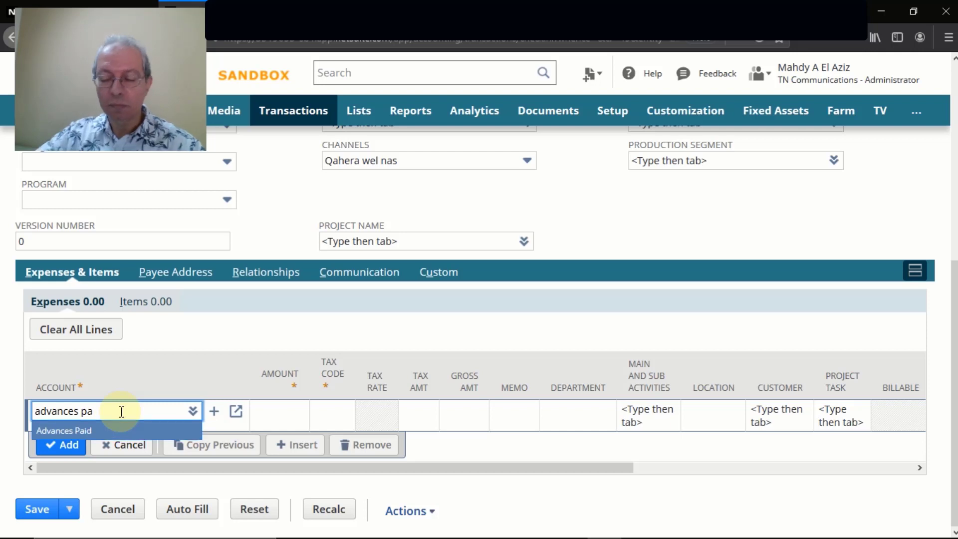
pyautogui.click(81, 430)
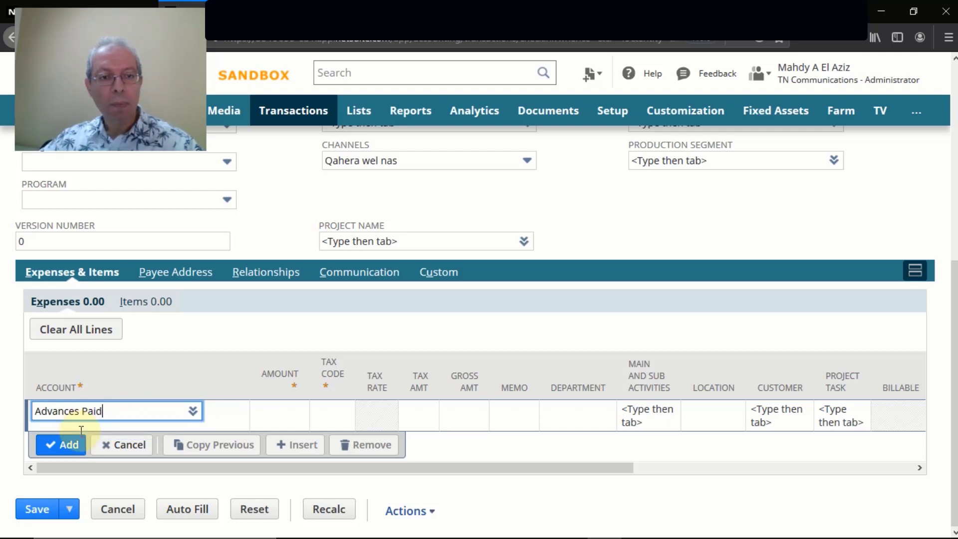
pyautogui.click(278, 410)
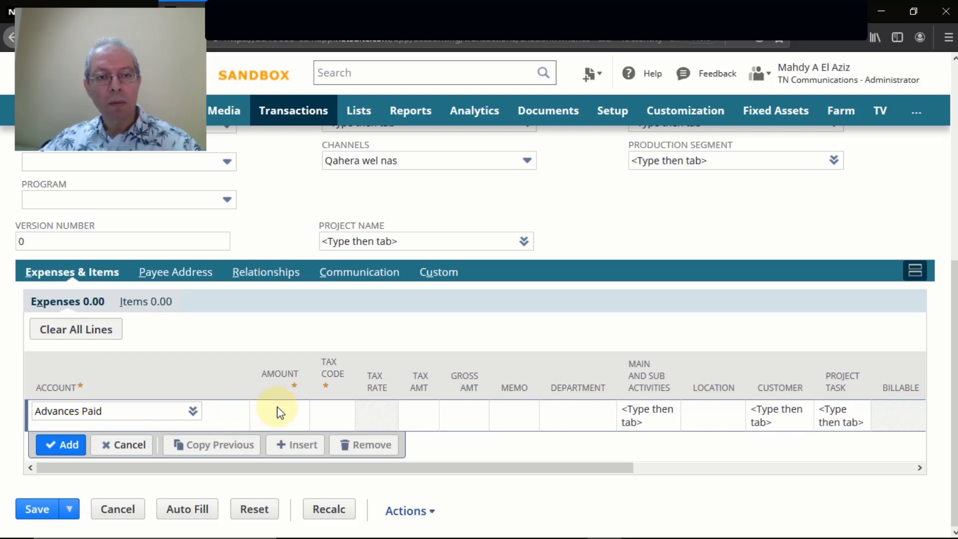
pyautogui.write('5000')
pyautogui.press('Tab')
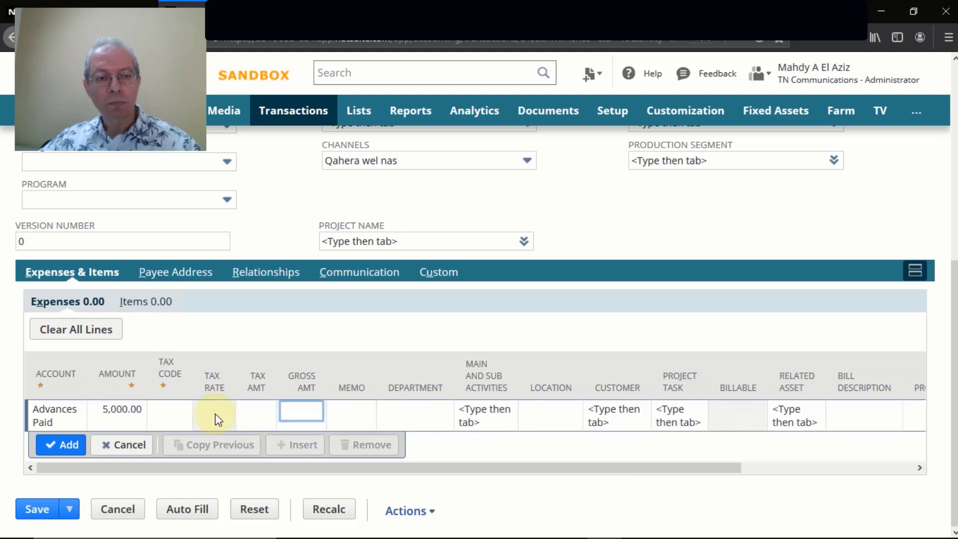
# Give the line tax code VAT_EG:UNDEF-EG and try saving the check.
pyautogui.click(175, 411)
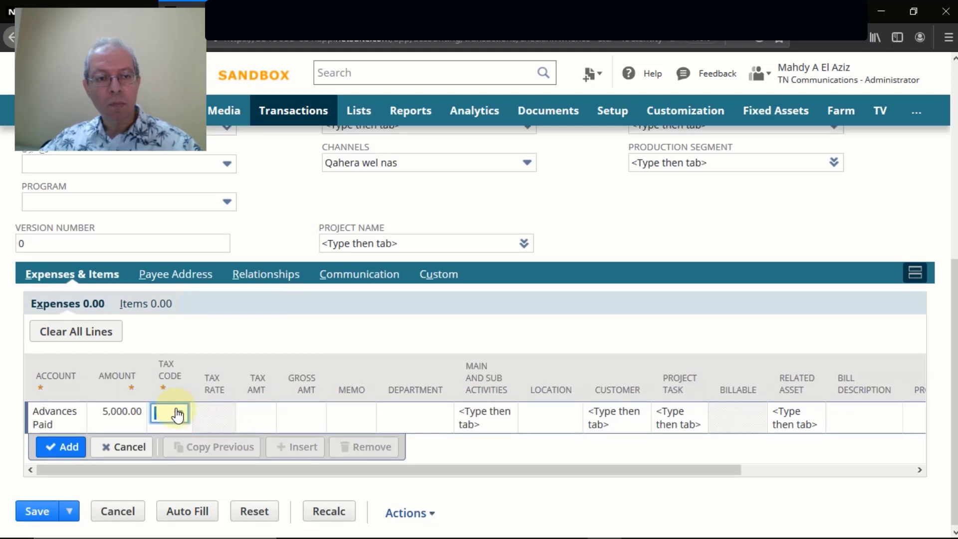
pyautogui.click(179, 414)
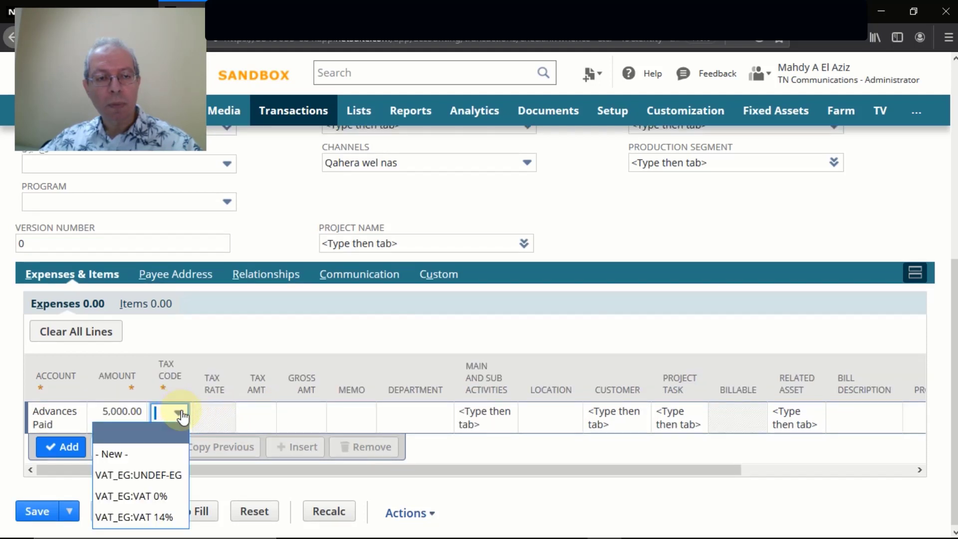
pyautogui.click(155, 472)
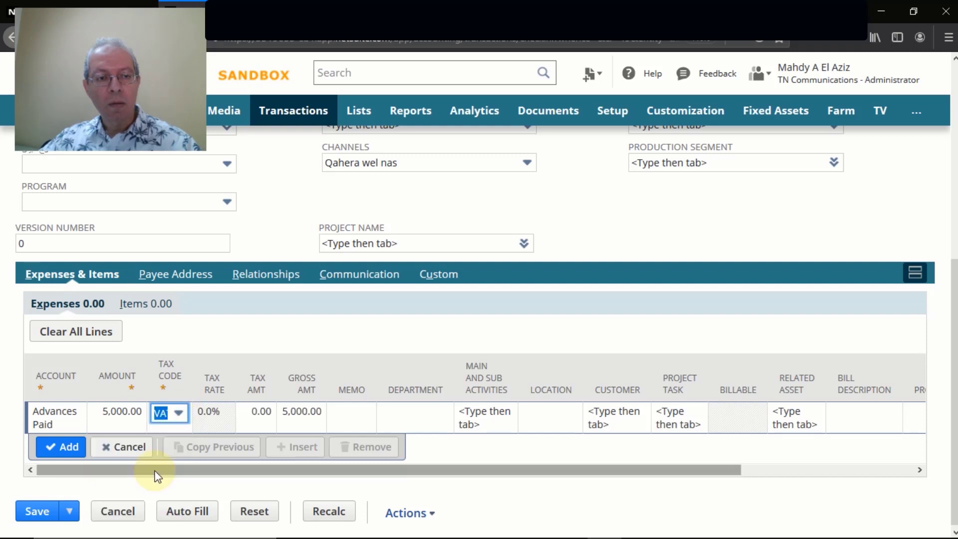
pyautogui.click(38, 511)
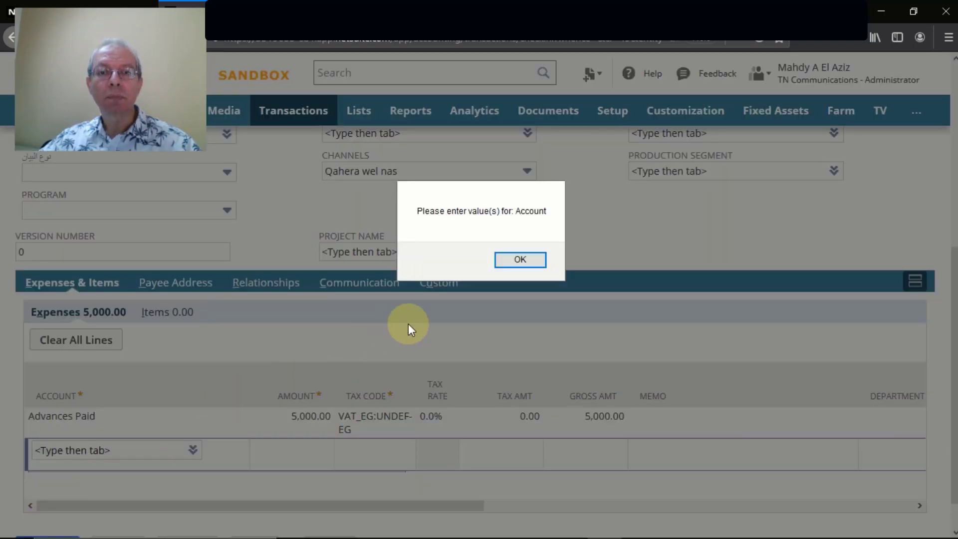
# Set the check's account to 420-021 TNA NP EGP, accepting the currency change warning.
pyautogui.click(516, 260)
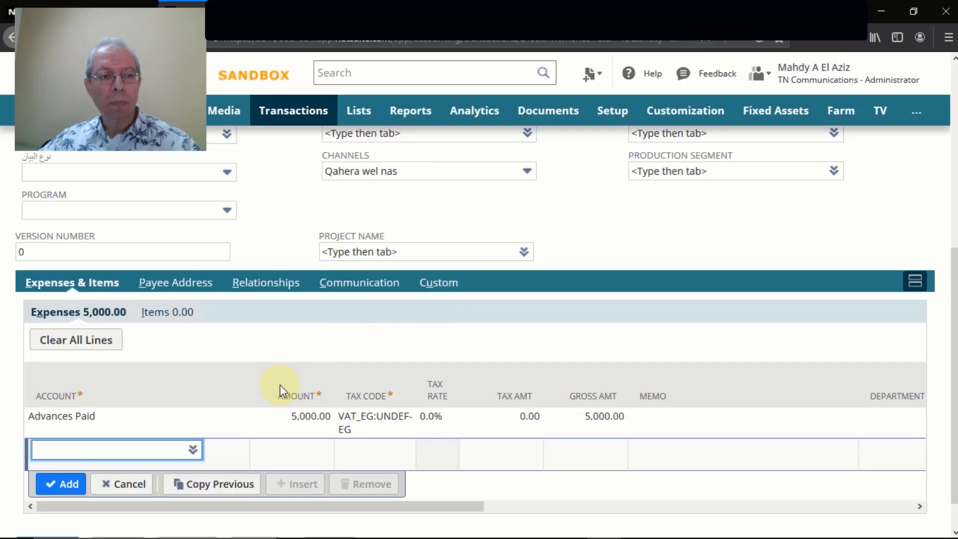
pyautogui.scroll(6, 243, 402)
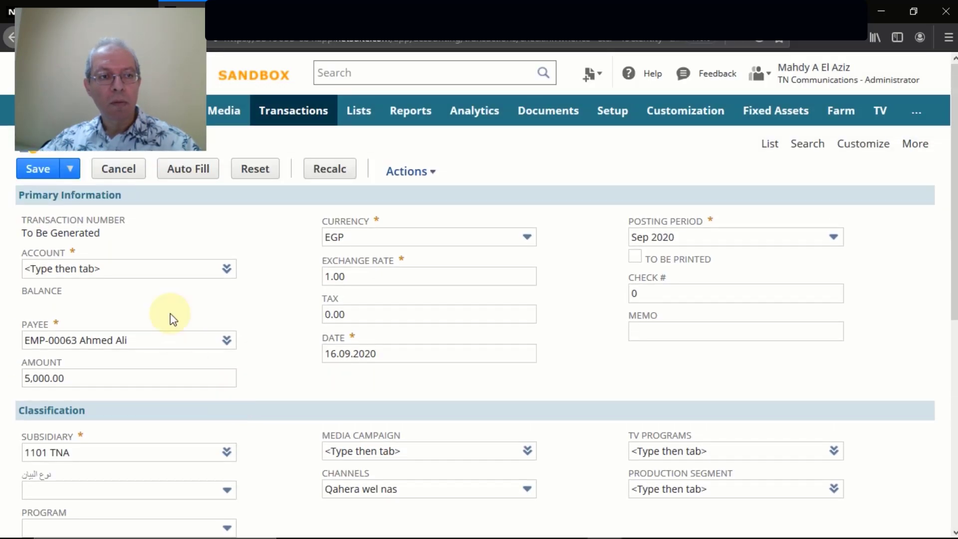
pyautogui.click(139, 272)
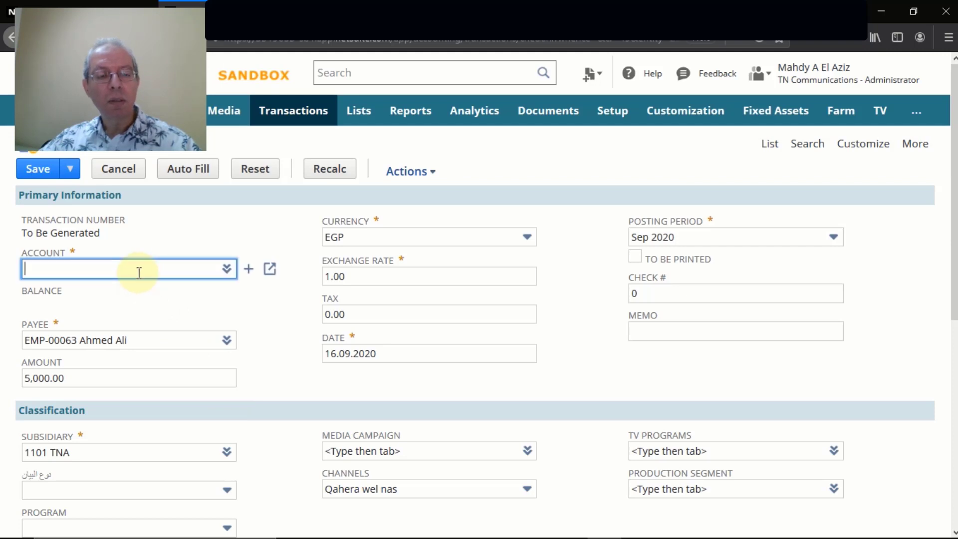
pyautogui.write('t')
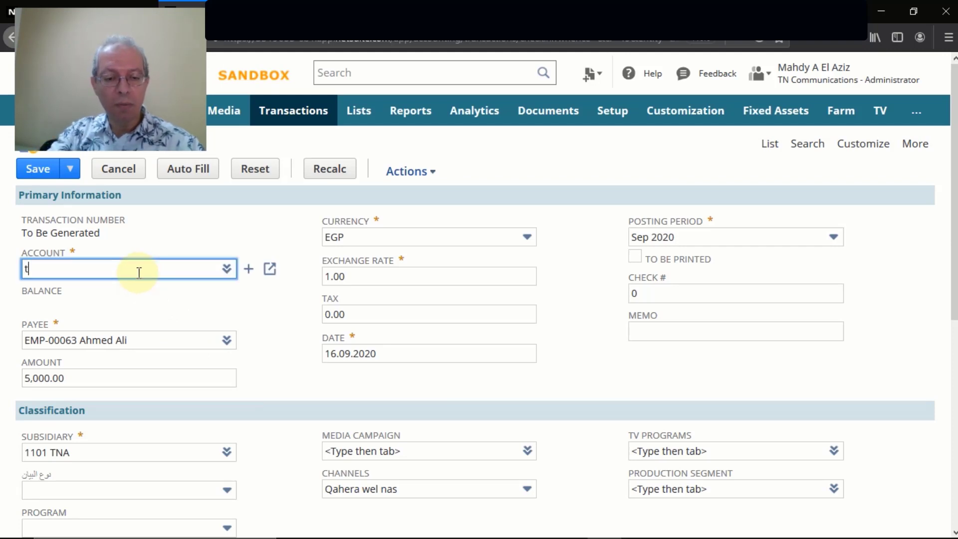
pyautogui.write('na no')
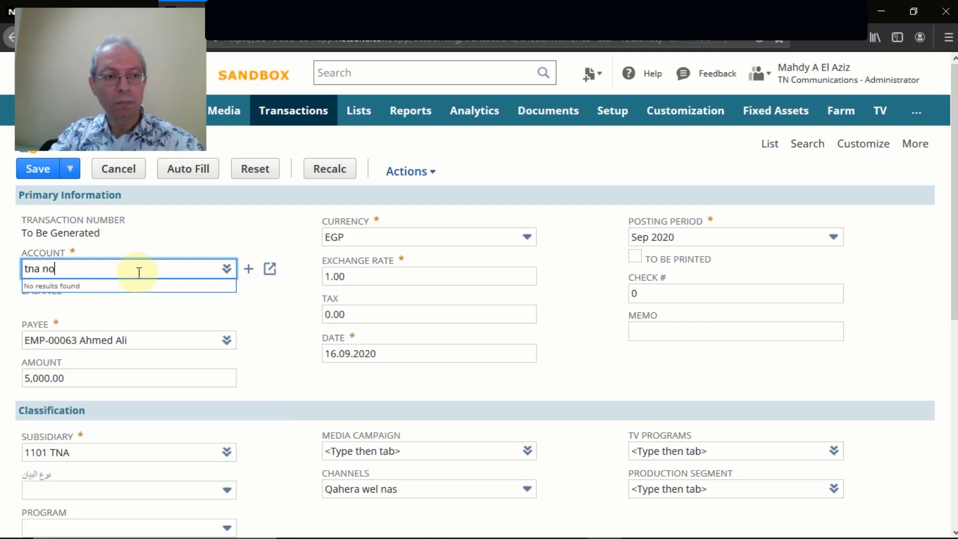
pyautogui.press('BackSpace')
pyautogui.write('p')
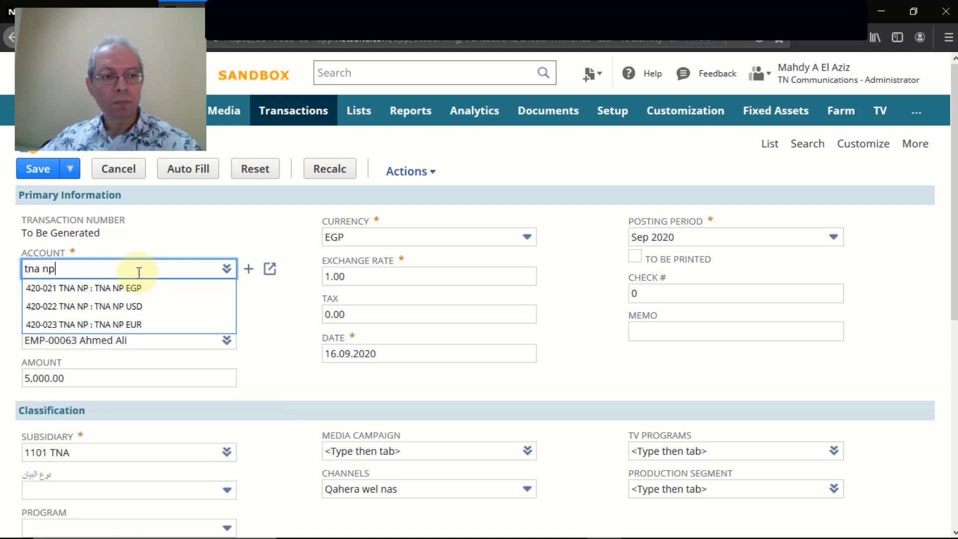
pyautogui.click(121, 288)
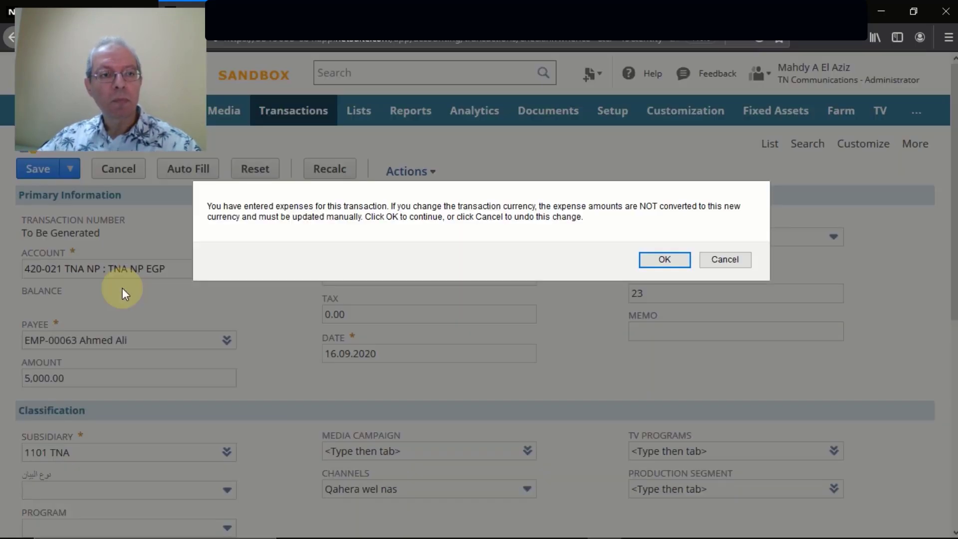
pyautogui.click(669, 258)
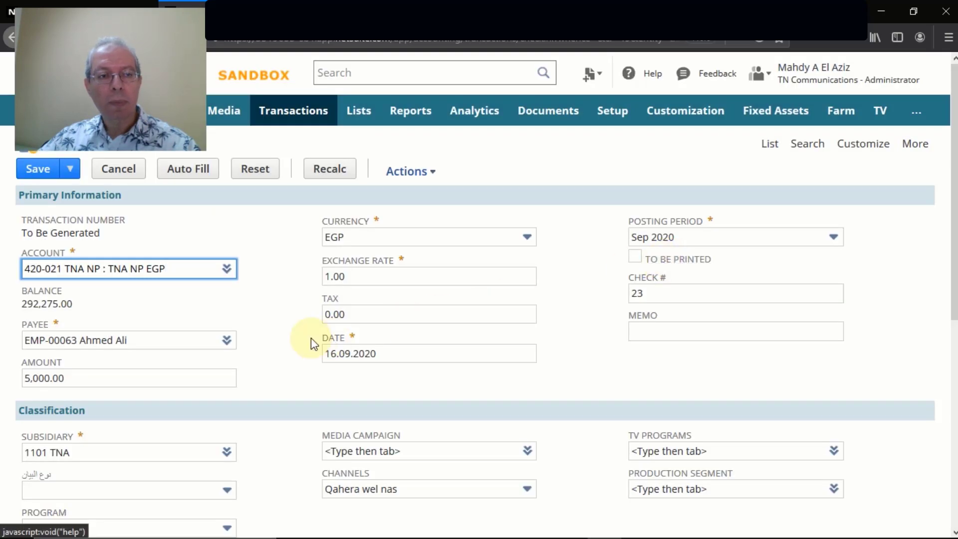
# Save the 5,000.00 EGP check as CHECK40, dismissing the already-submitted notice.
pyautogui.scroll(-3, 283, 315)
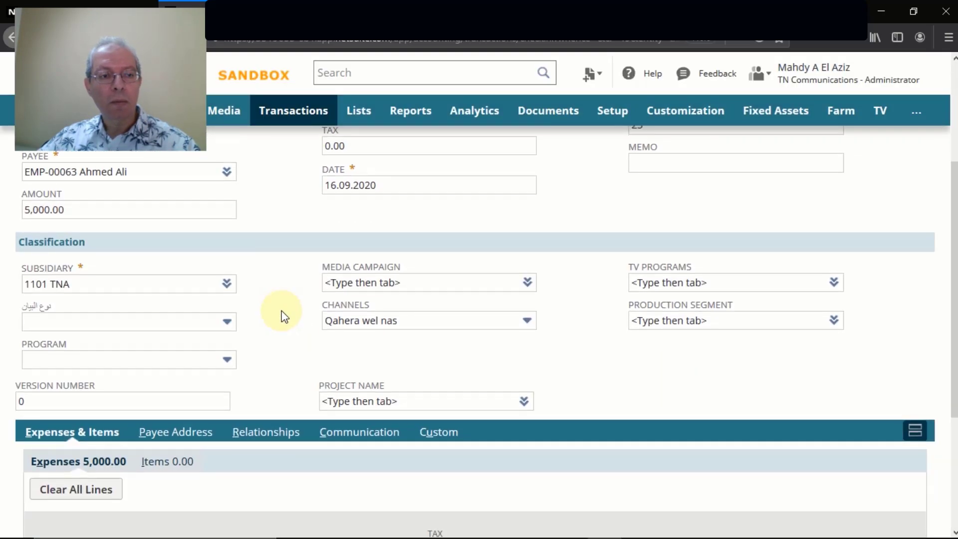
pyautogui.scroll(-3, 284, 316)
pyautogui.scroll(-1, 283, 314)
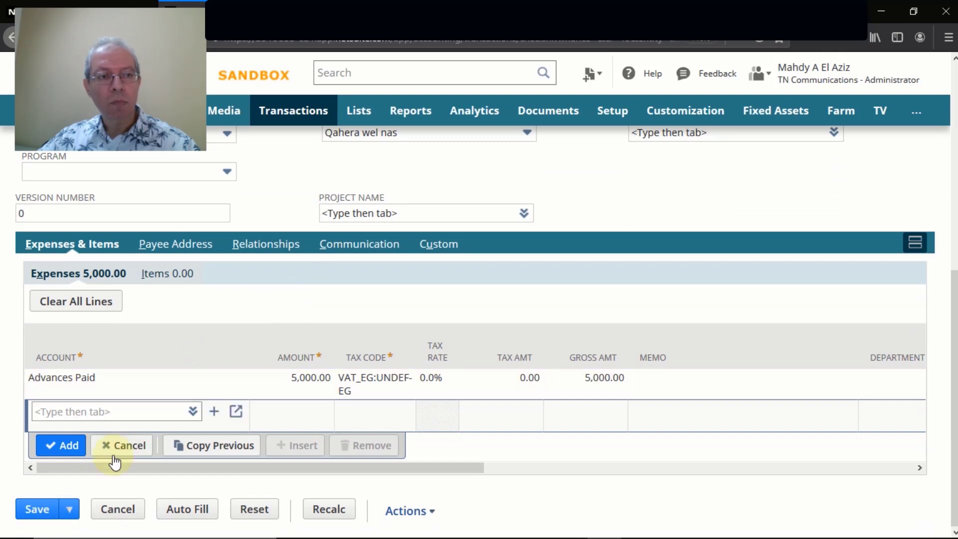
pyautogui.click(38, 510)
pyautogui.click(37, 513)
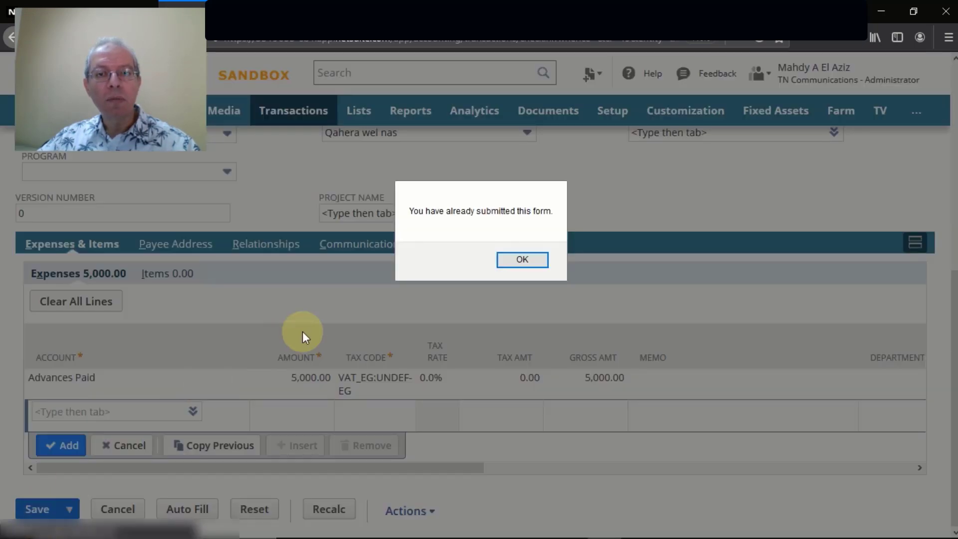
pyautogui.click(510, 262)
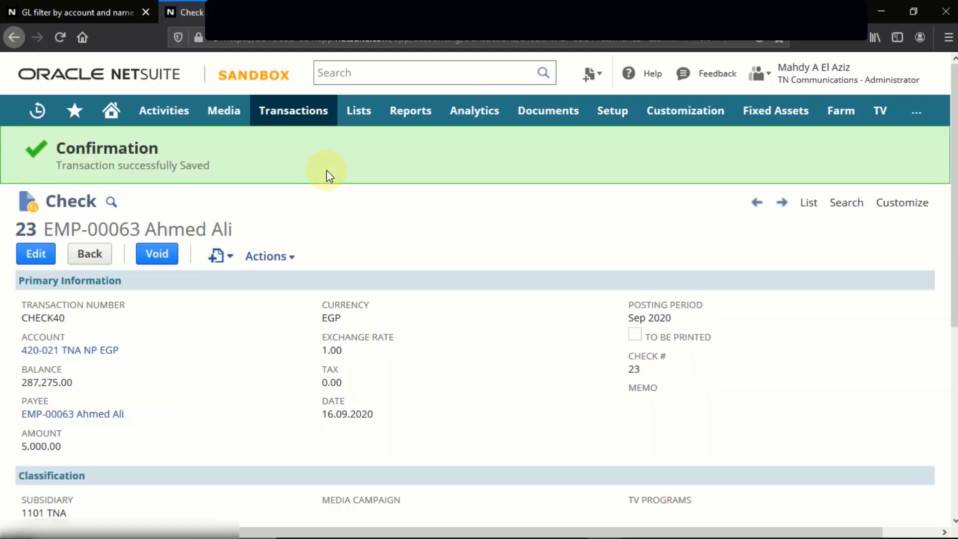
# Review the GL impact: Advances Paid debited and 420-021 TNA NP EGP credited EGP5,000.00.
pyautogui.scroll(-5, 265, 269)
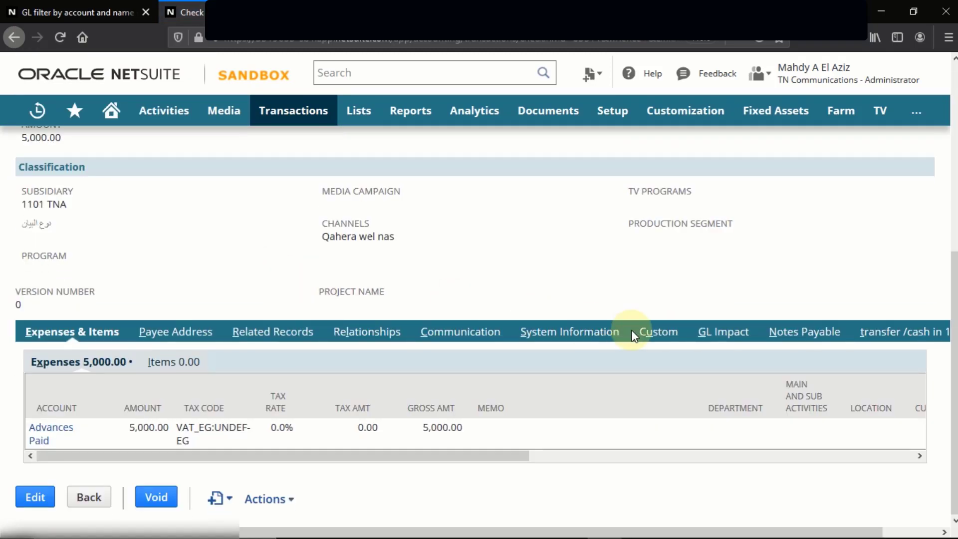
pyautogui.click(722, 332)
pyautogui.scroll(-2, 492, 284)
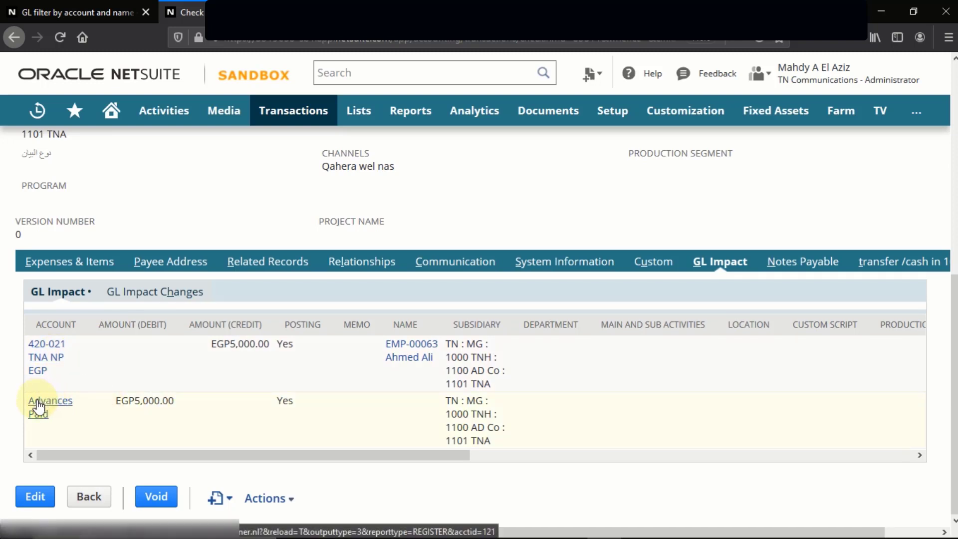
pyautogui.scroll(2, 36, 404)
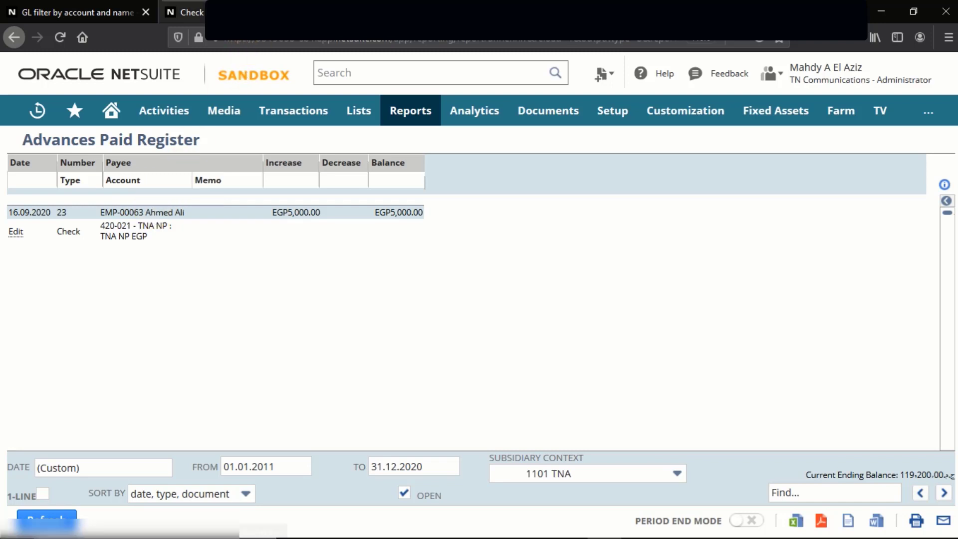
# Leave the saved check for the employee's Employee Center home window.
pyautogui.click(194, 13)
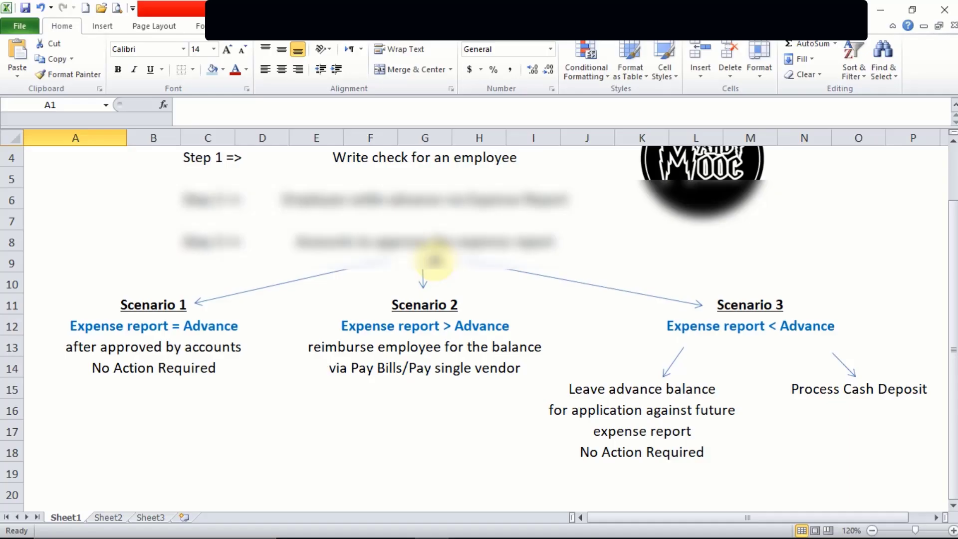
pyautogui.hotkey('alt', 'Tab')
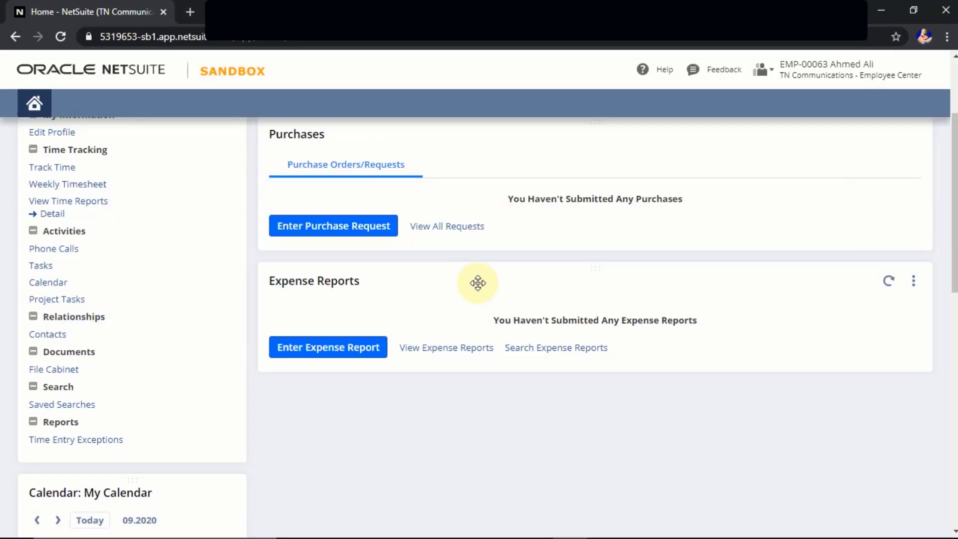
# Open a new EGP expense report form that applies the 5,000.00 advance.
pyautogui.scroll(3, 514, 364)
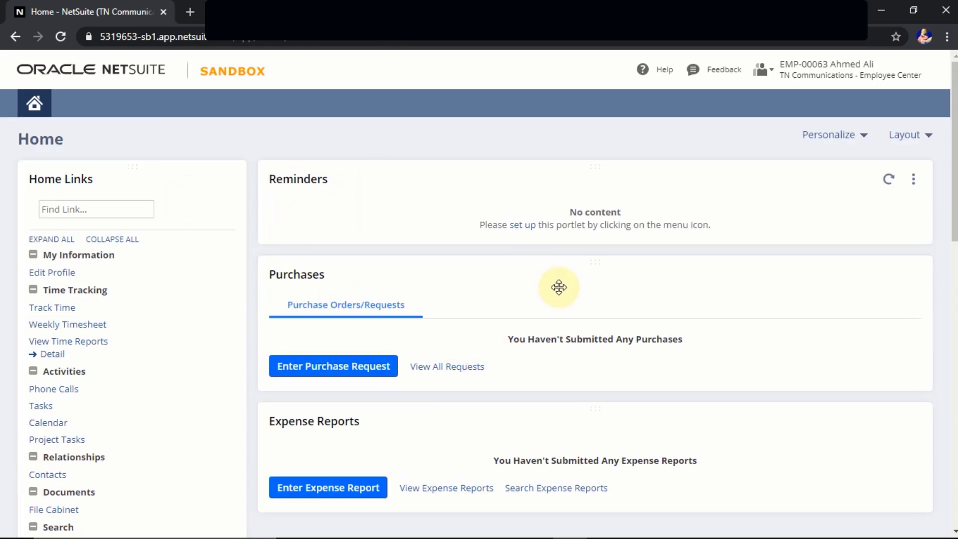
pyautogui.moveTo(864, 80)
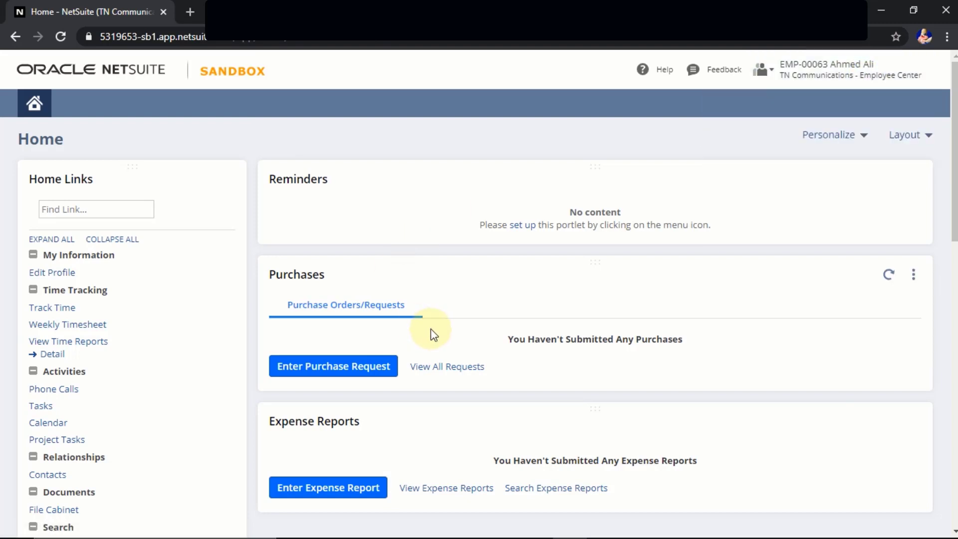
pyautogui.click(335, 494)
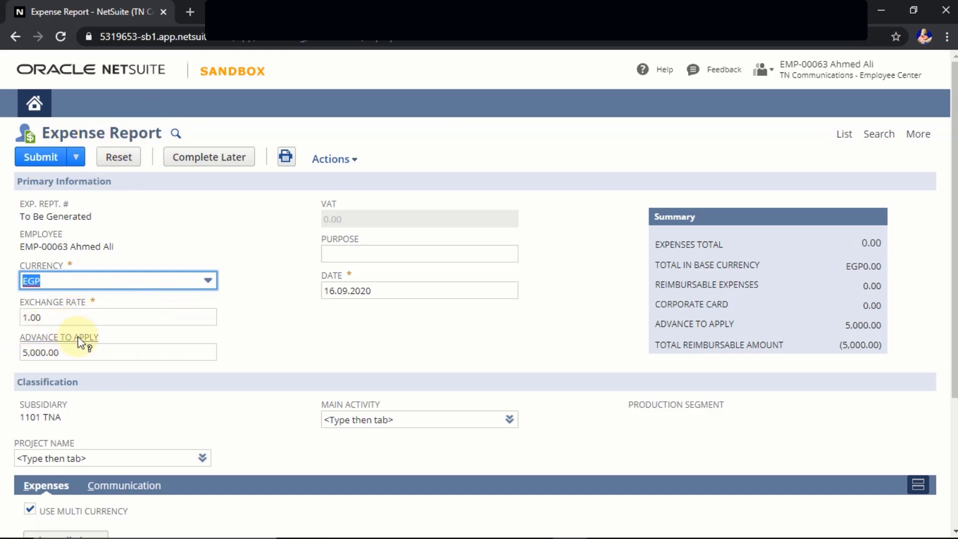
# Enter 'visit customer ABC' as the expense report's purpose.
pyautogui.click(56, 352)
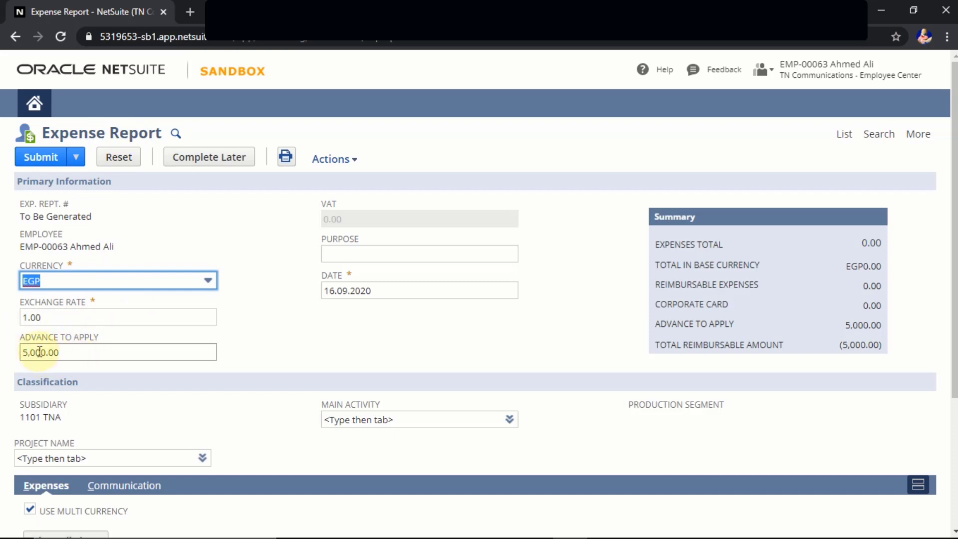
pyautogui.scroll(-3, 251, 338)
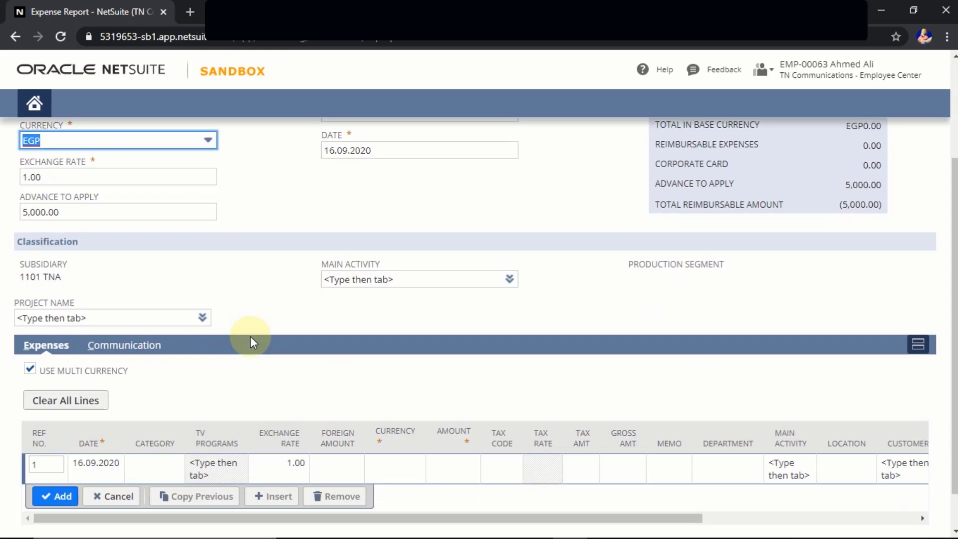
pyautogui.scroll(-1, 251, 338)
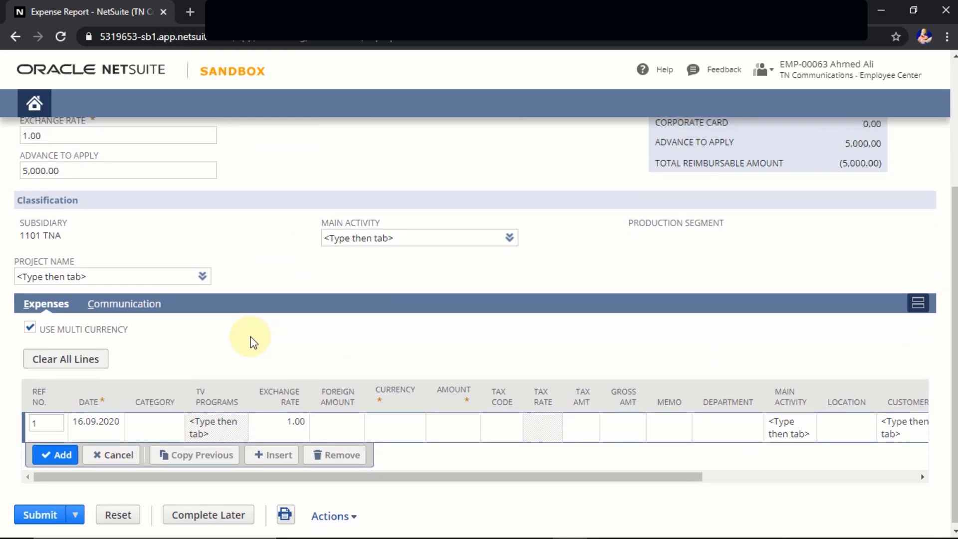
pyautogui.scroll(3, 251, 341)
pyautogui.scroll(-2, 251, 338)
pyautogui.scroll(3, 252, 336)
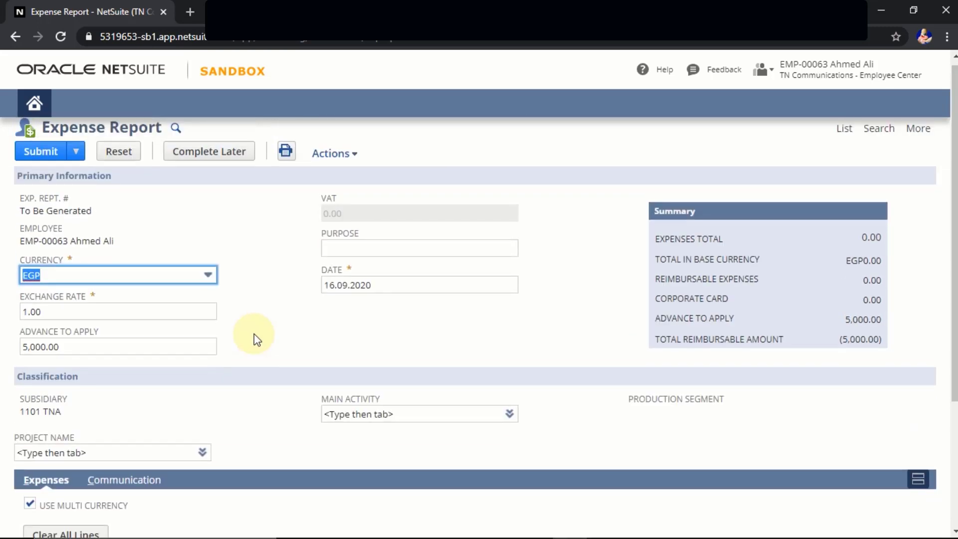
pyautogui.click(364, 255)
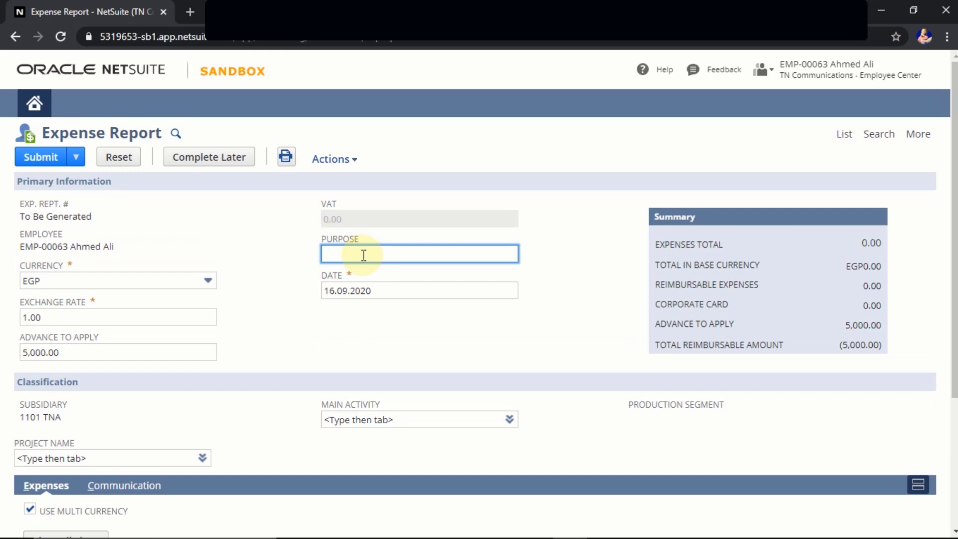
pyautogui.write('visit customer ABC')
pyautogui.click(252, 228)
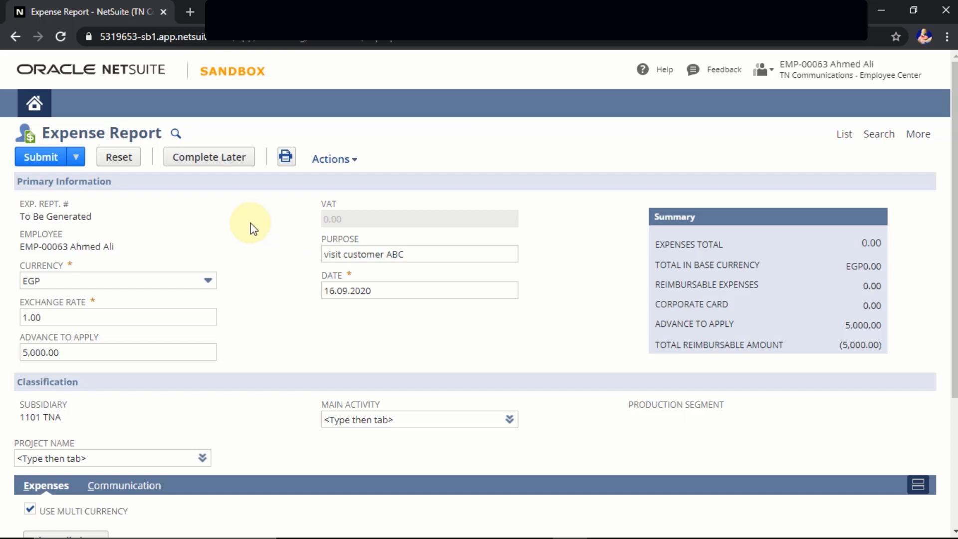
pyautogui.scroll(-4, 252, 228)
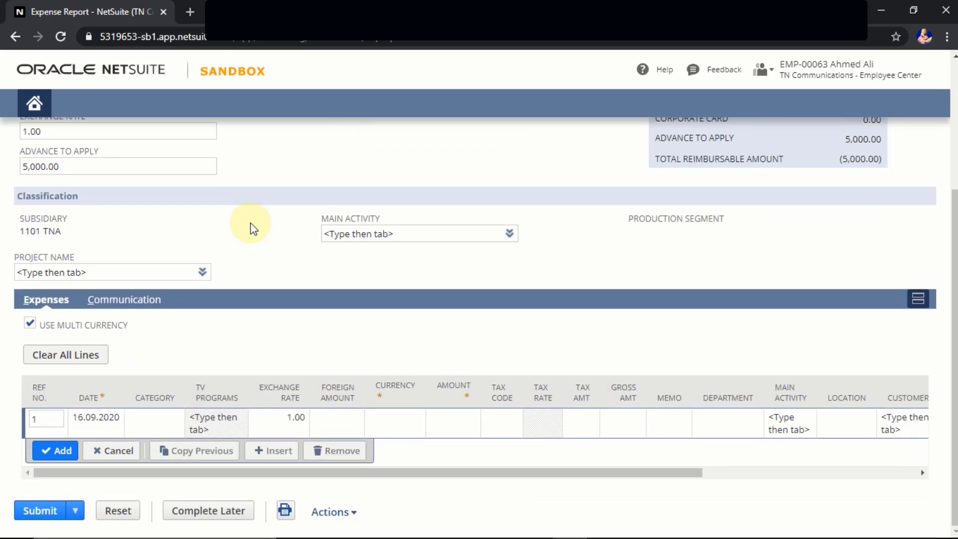
# Add a Travel- Air ticket expense line for 5,000 EGP.
pyautogui.click(161, 425)
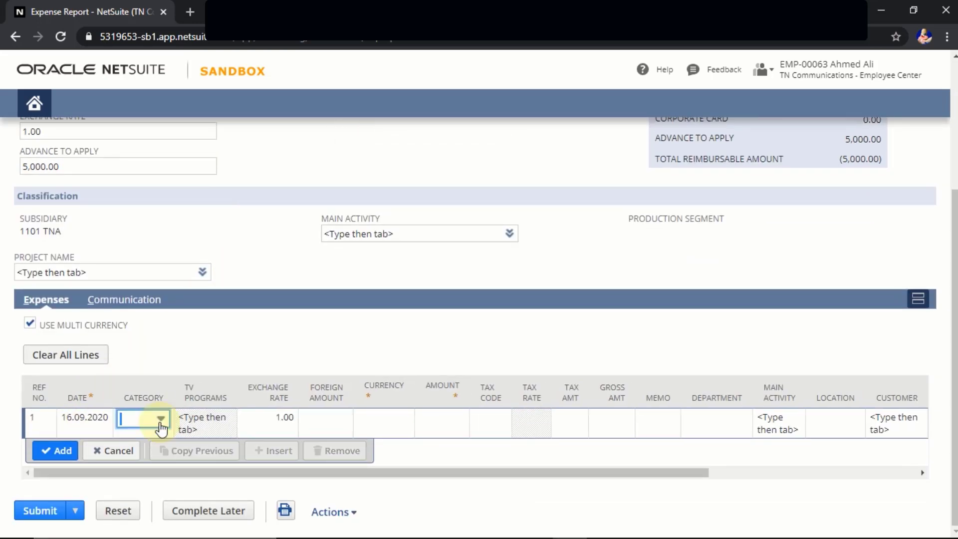
pyautogui.click(160, 427)
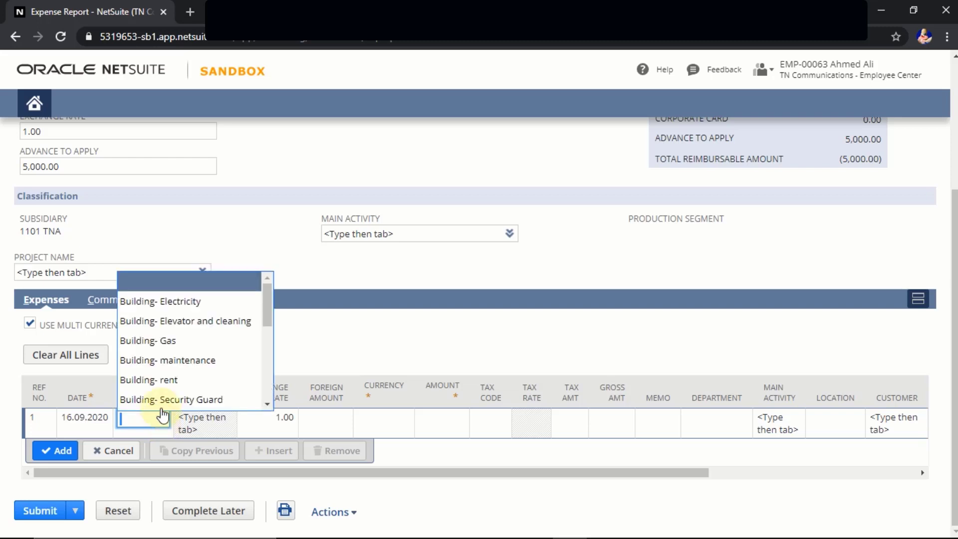
pyautogui.scroll(-5, 188, 359)
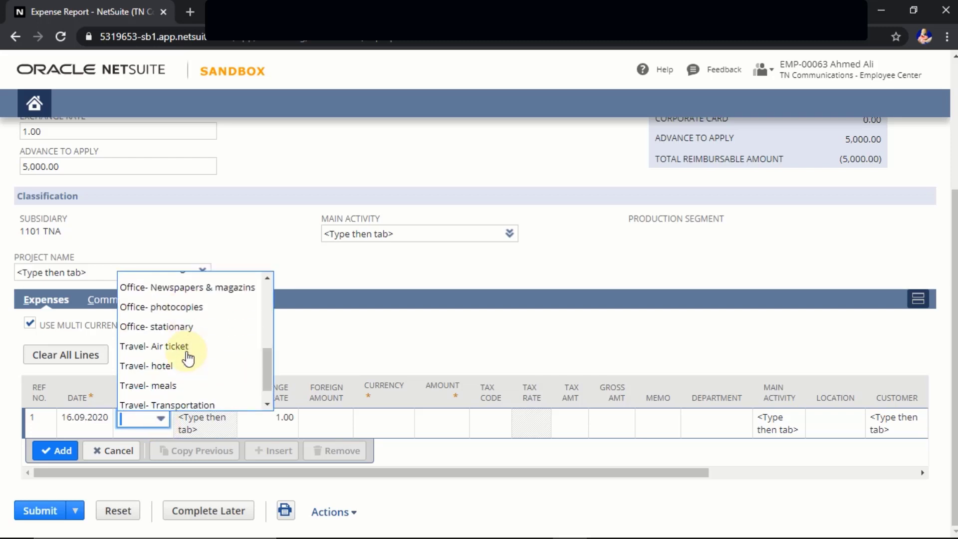
pyautogui.click(185, 349)
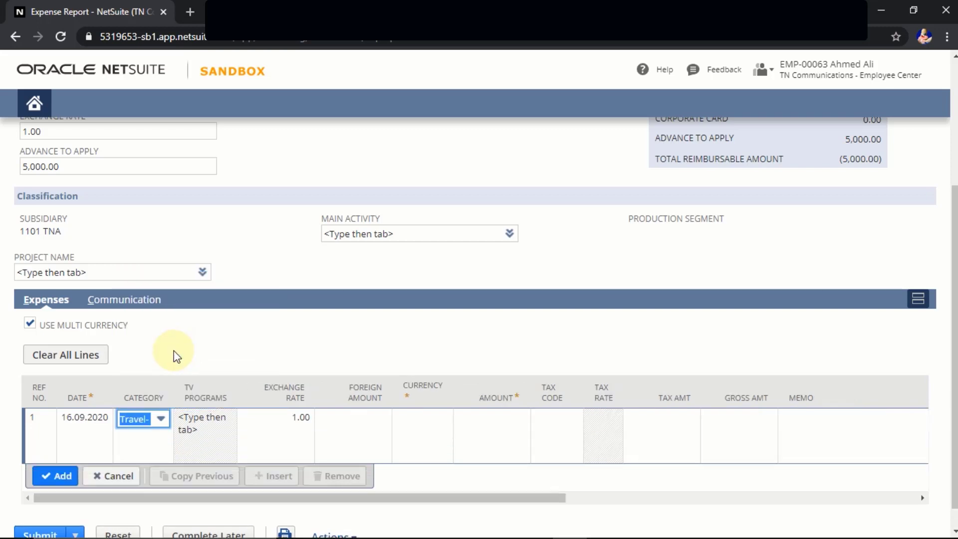
pyautogui.press('Tab')
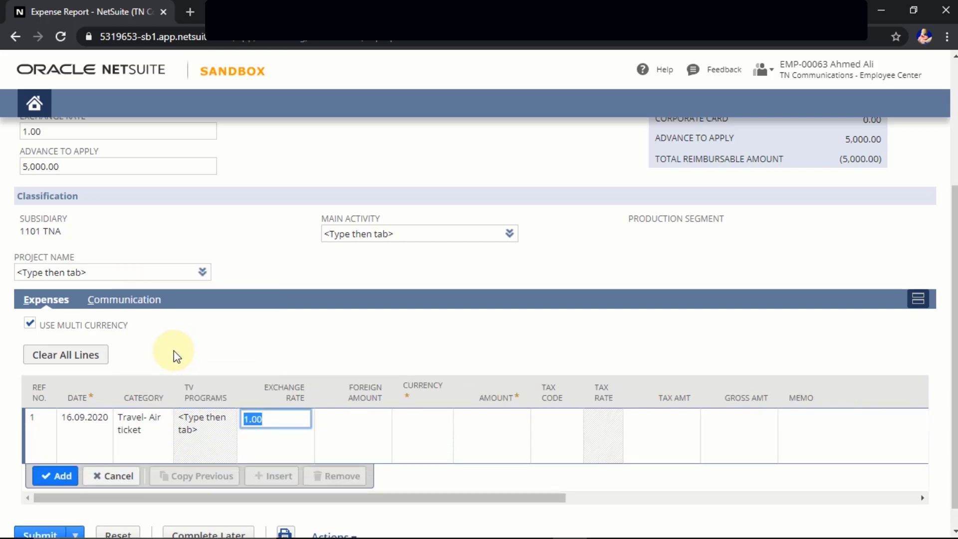
pyautogui.press('Tab')
pyautogui.press('Tab')
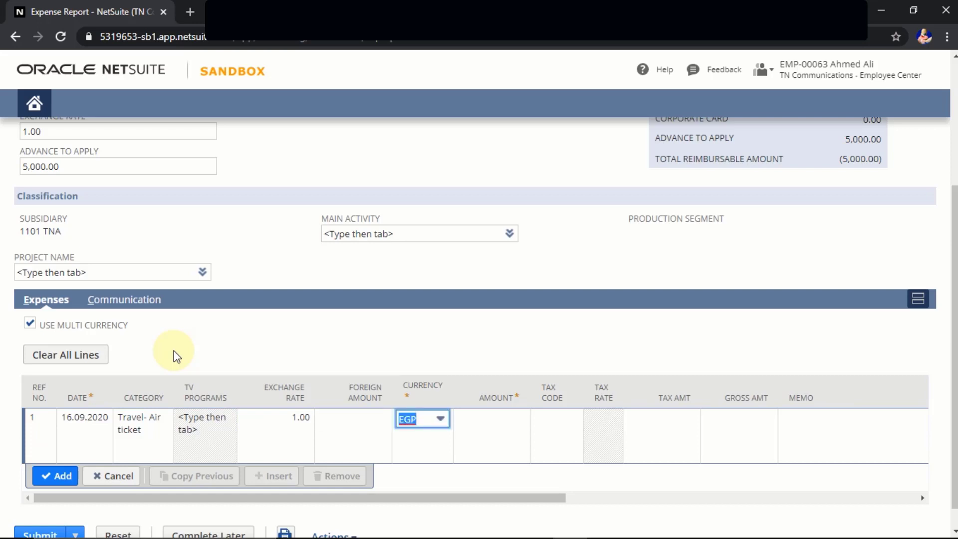
pyautogui.press('Tab')
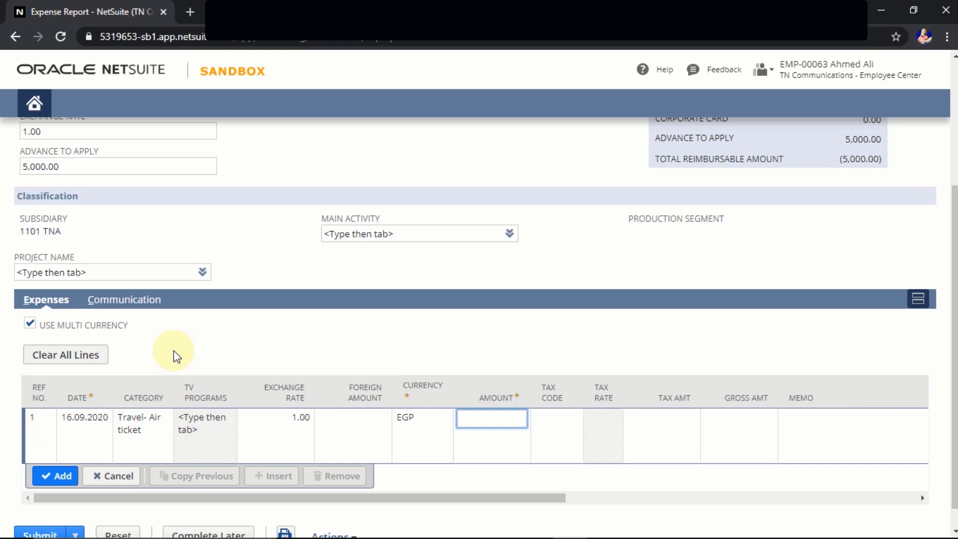
pyautogui.write('5000')
pyautogui.press('Tab')
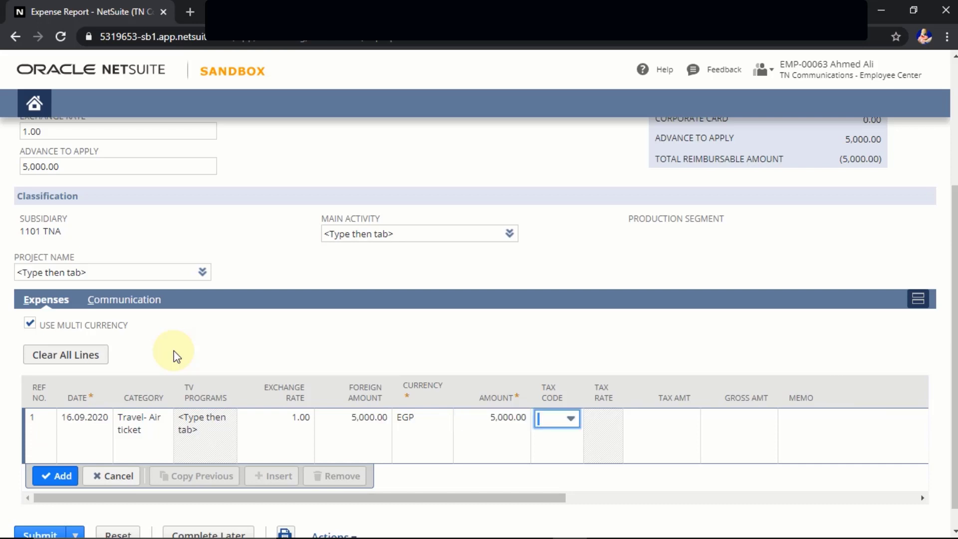
pyautogui.click(65, 480)
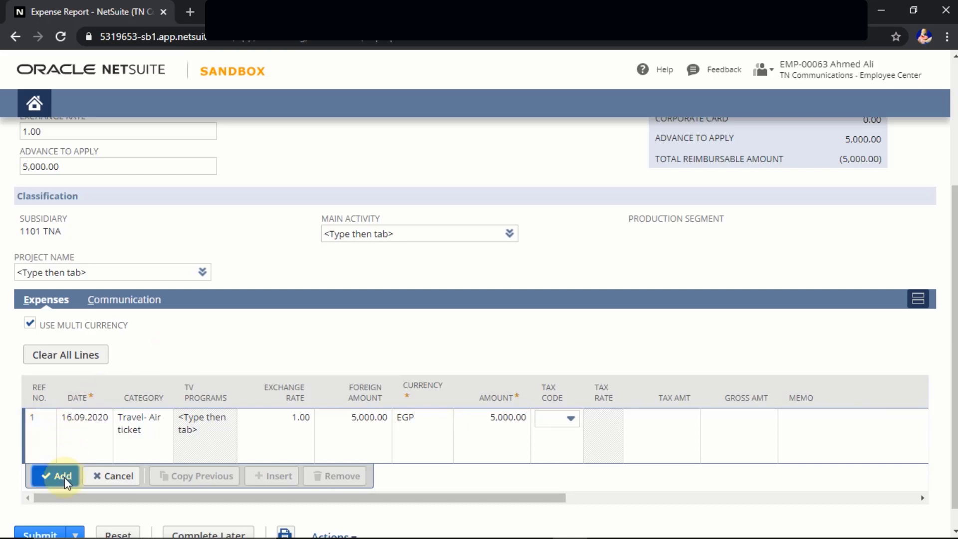
# Add a Travel- hotel expense line with a 2,000 EGP foreign amount.
pyautogui.click(159, 451)
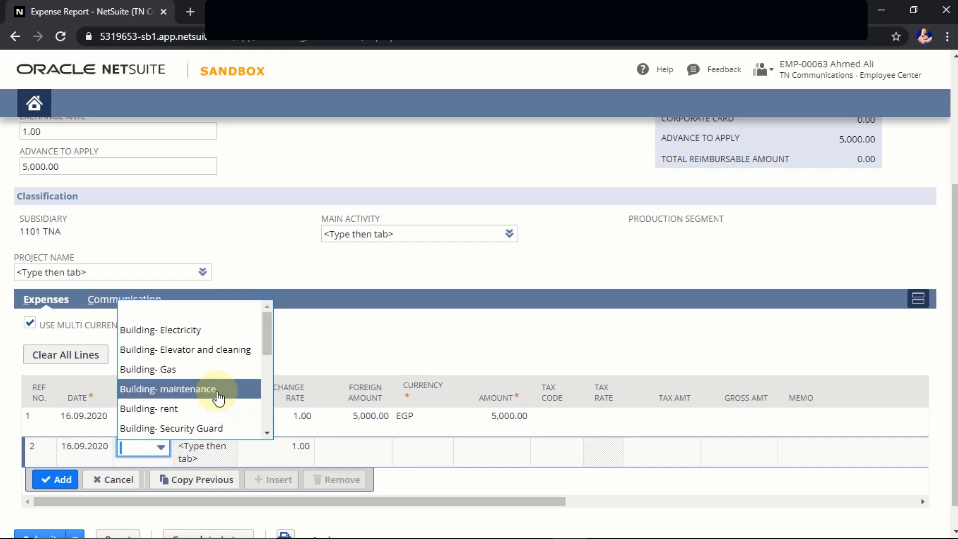
pyautogui.scroll(-5, 164, 389)
pyautogui.click(161, 376)
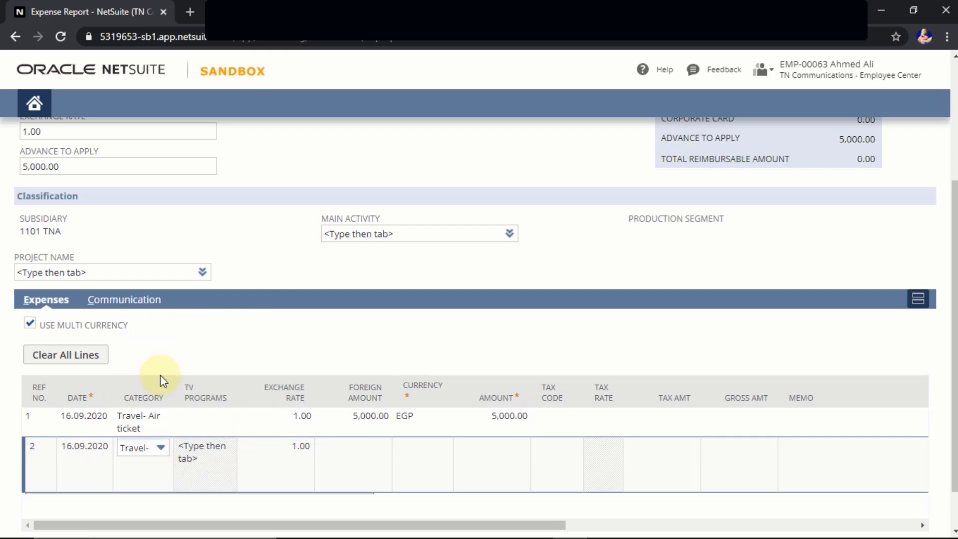
pyautogui.press('Tab')
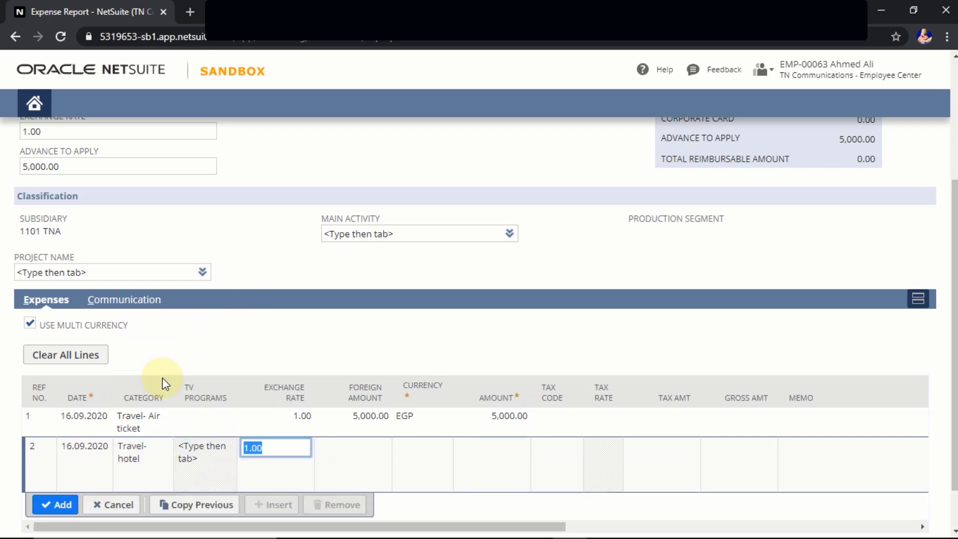
pyautogui.press('Tab')
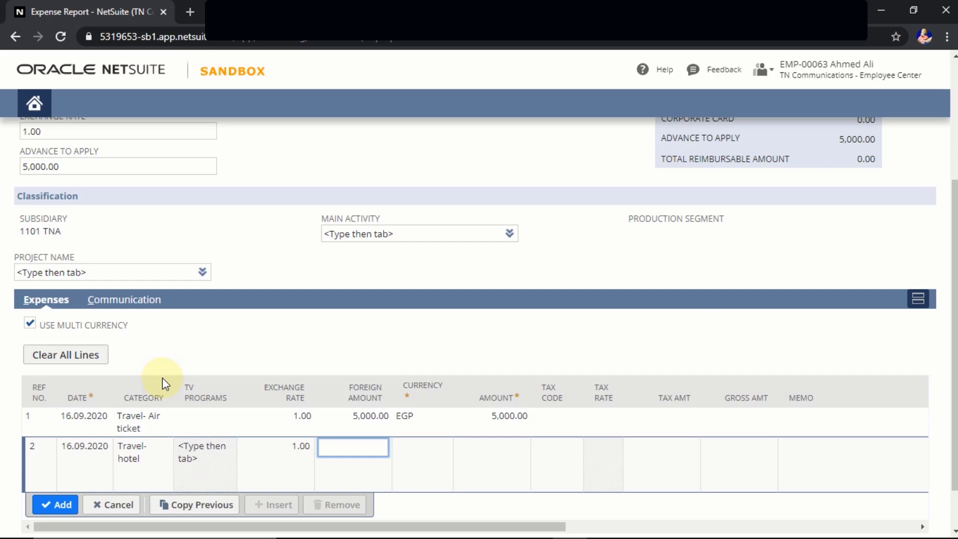
pyautogui.write('2000')
pyautogui.press('Tab')
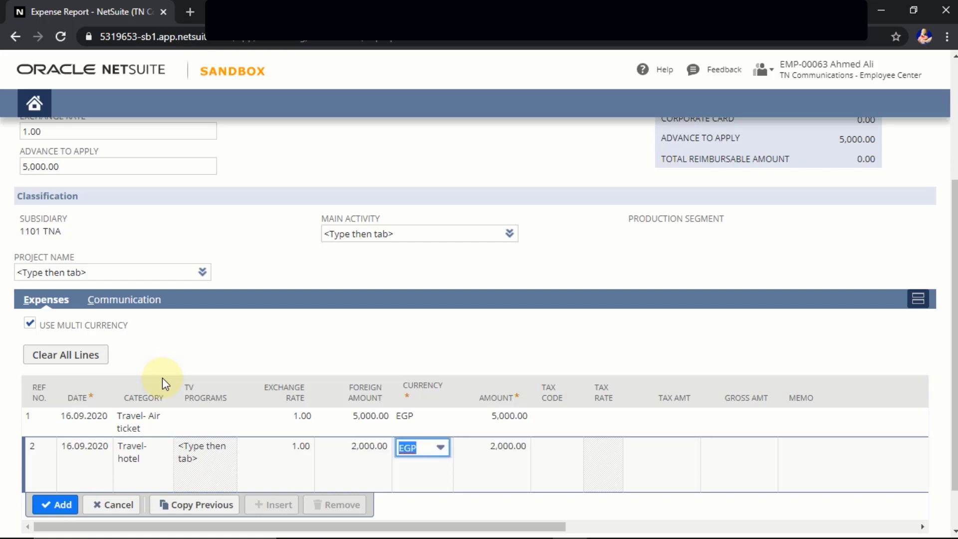
pyautogui.press('Tab')
pyautogui.press('Tab')
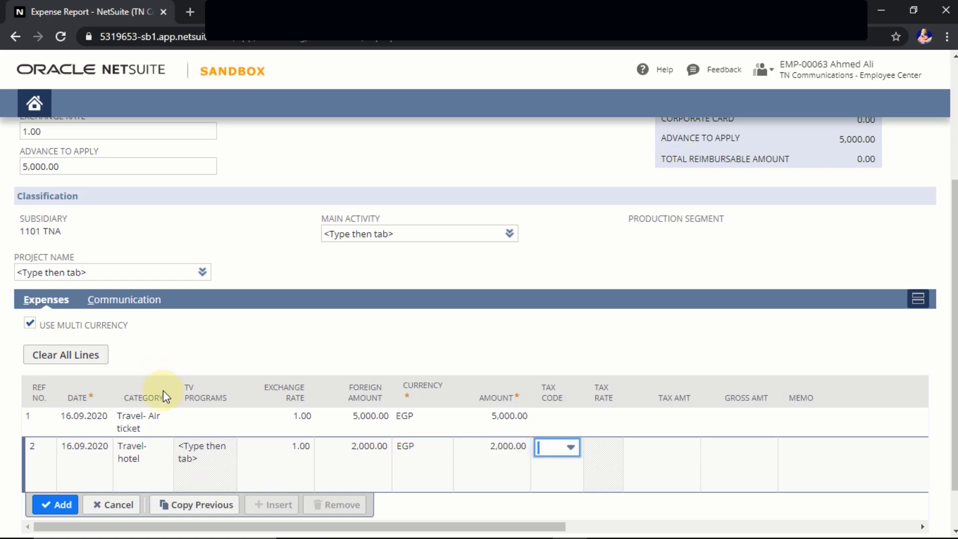
pyautogui.click(64, 501)
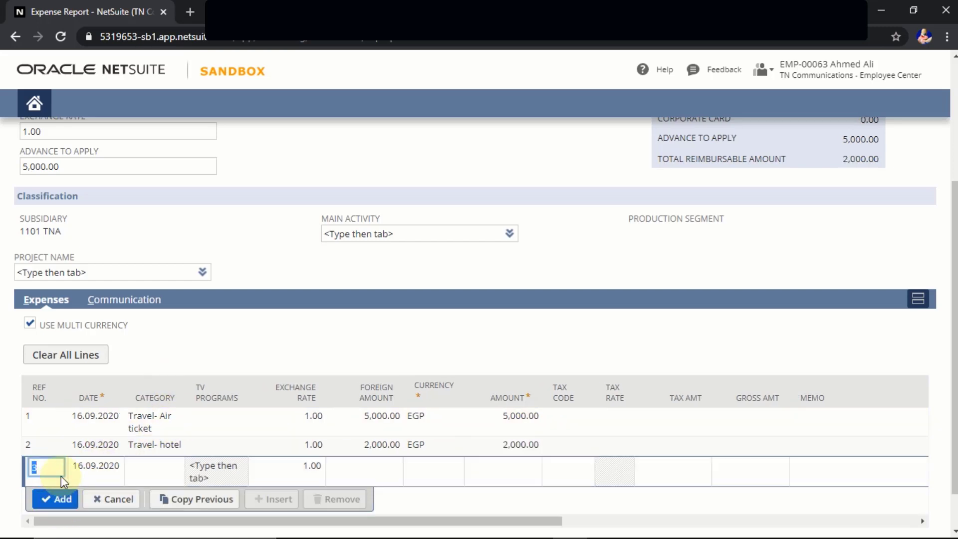
# Enter line 3 as Travel- Transportation with a 500 EGP foreign amount.
pyautogui.scroll(-1, 61, 476)
pyautogui.click(143, 419)
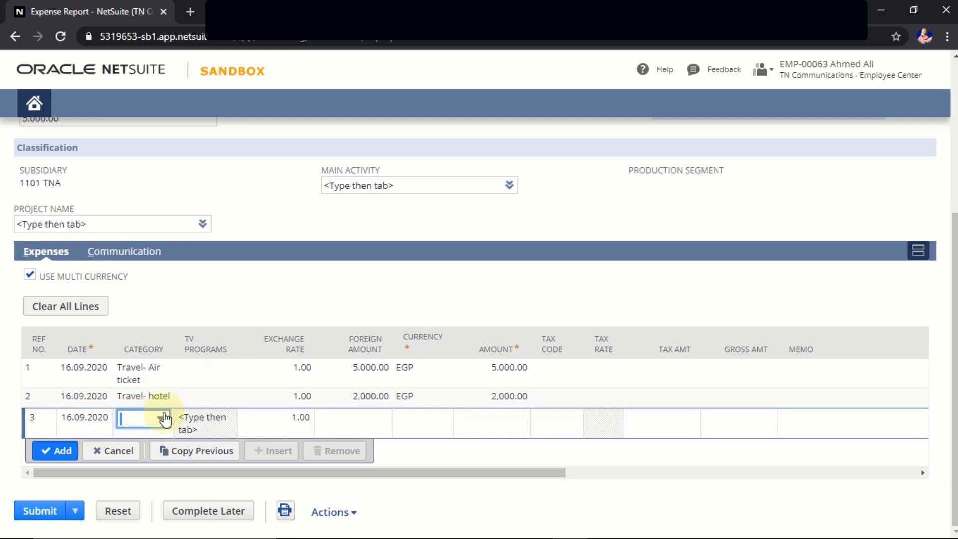
pyautogui.click(142, 419)
pyautogui.scroll(-5, 168, 375)
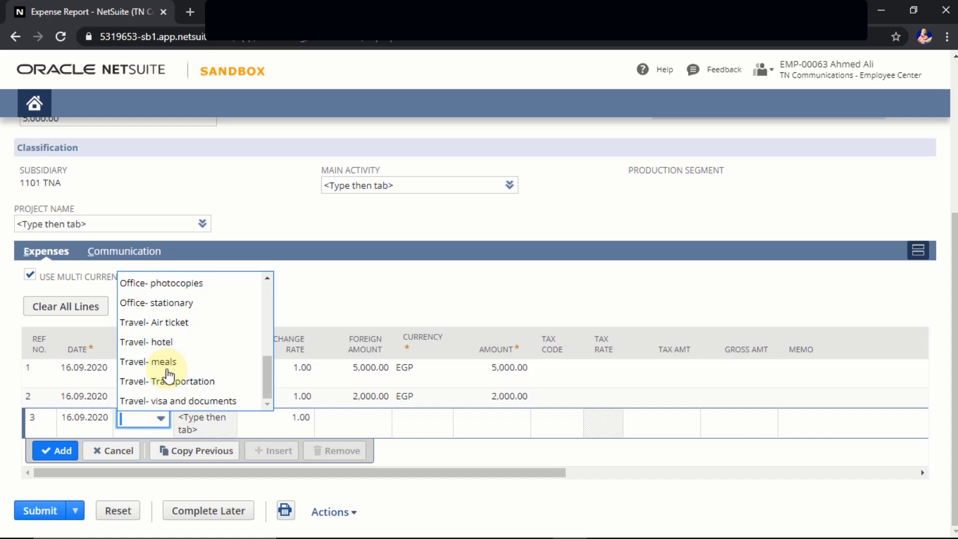
pyautogui.click(165, 381)
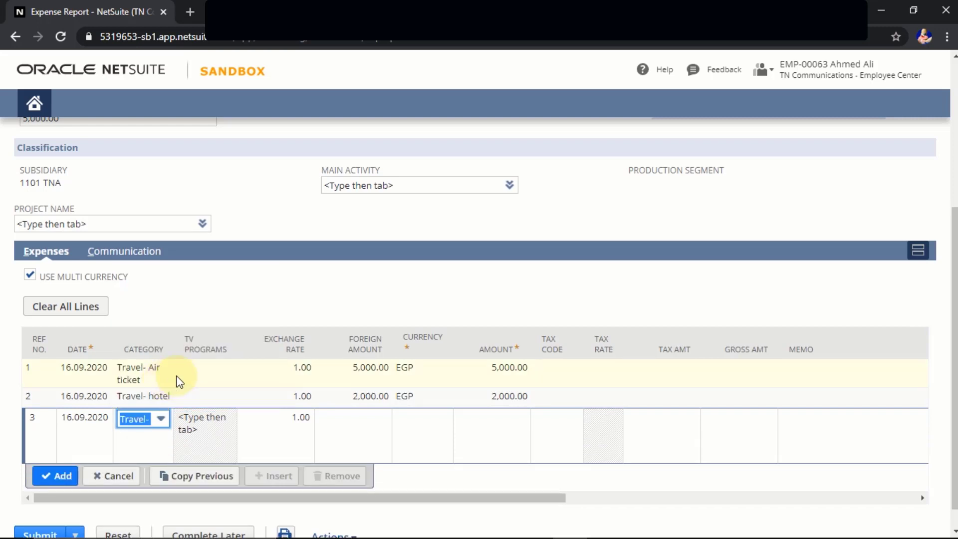
pyautogui.press('Tab')
pyautogui.press('Tab')
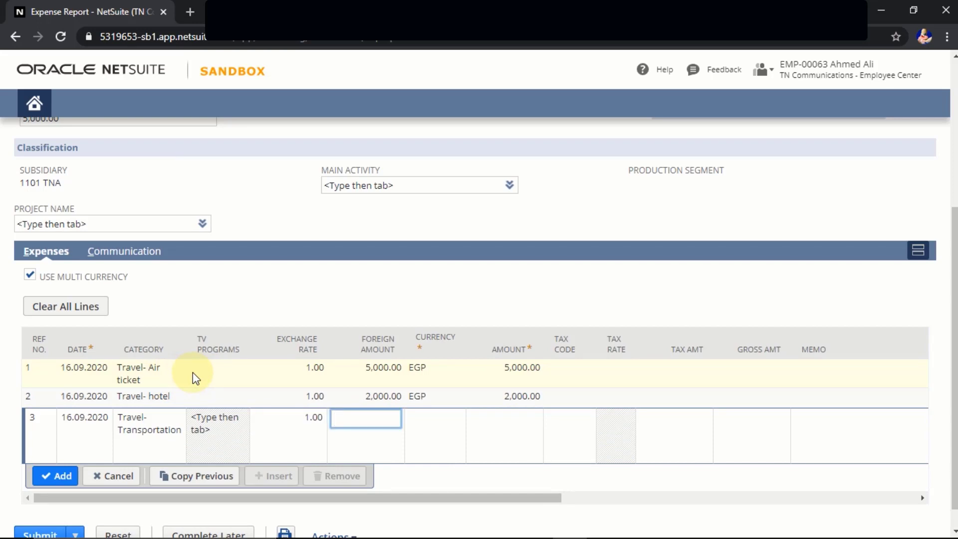
pyautogui.write('500')
pyautogui.press('Tab')
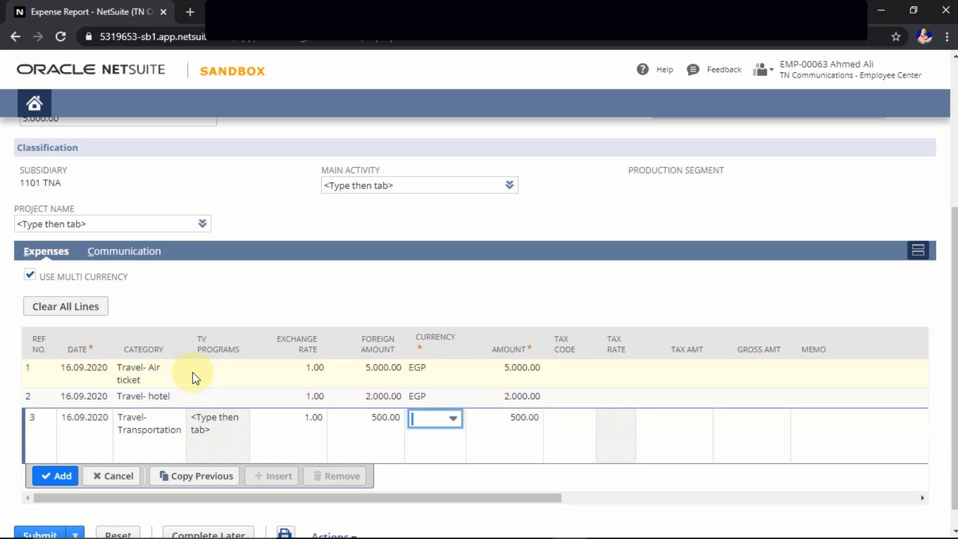
pyautogui.press('Tab')
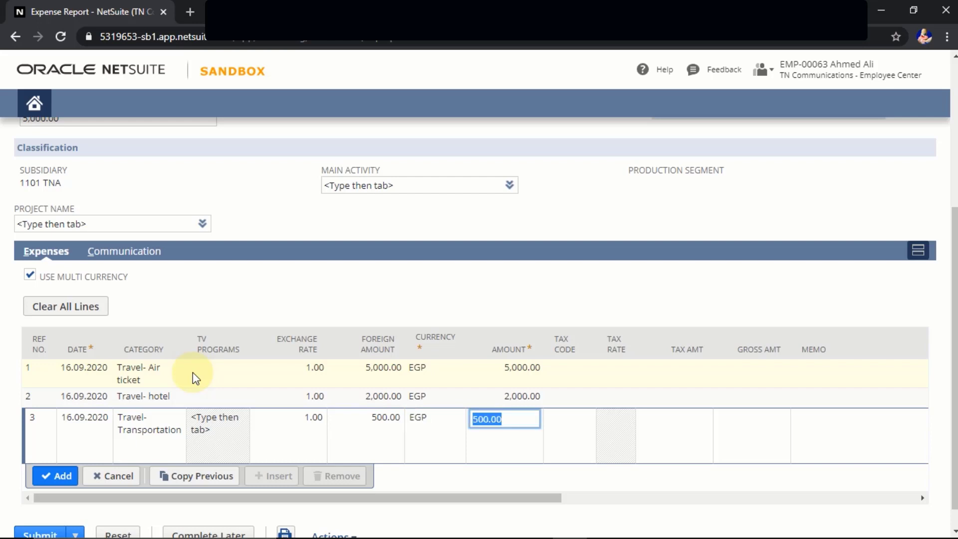
pyautogui.moveTo(318, 500); pyautogui.dragTo(420, 498)
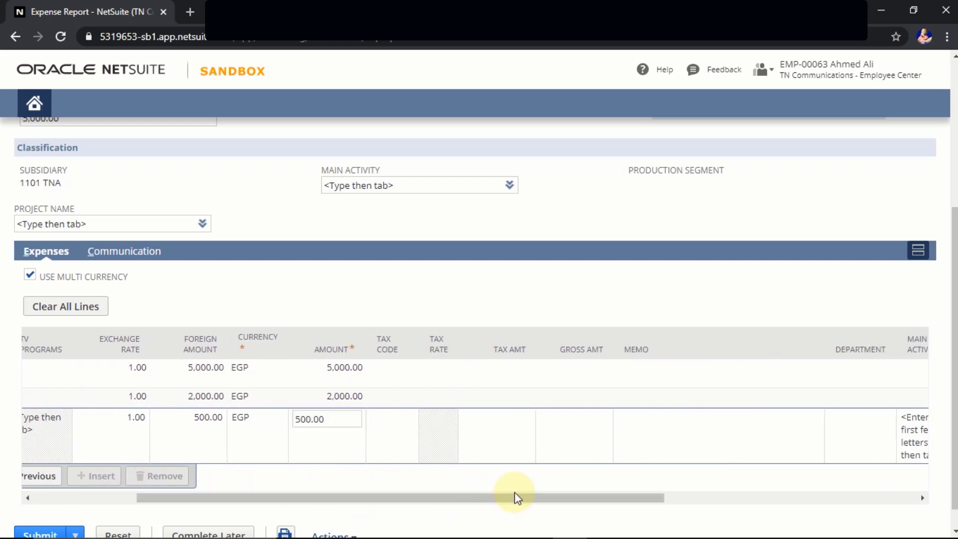
pyautogui.moveTo(612, 498); pyautogui.dragTo(851, 499)
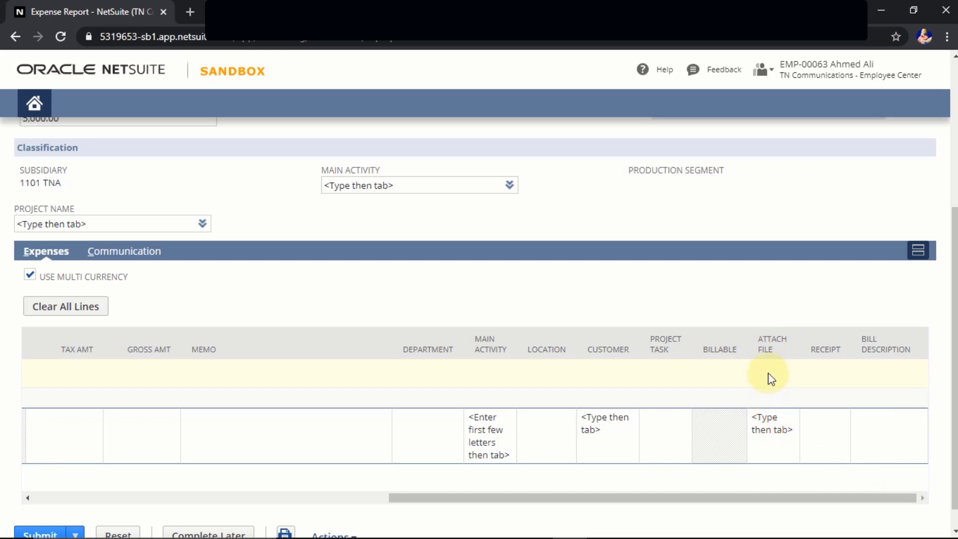
pyautogui.moveTo(637, 498); pyautogui.dragTo(175, 507)
pyautogui.scroll(-1, 58, 474)
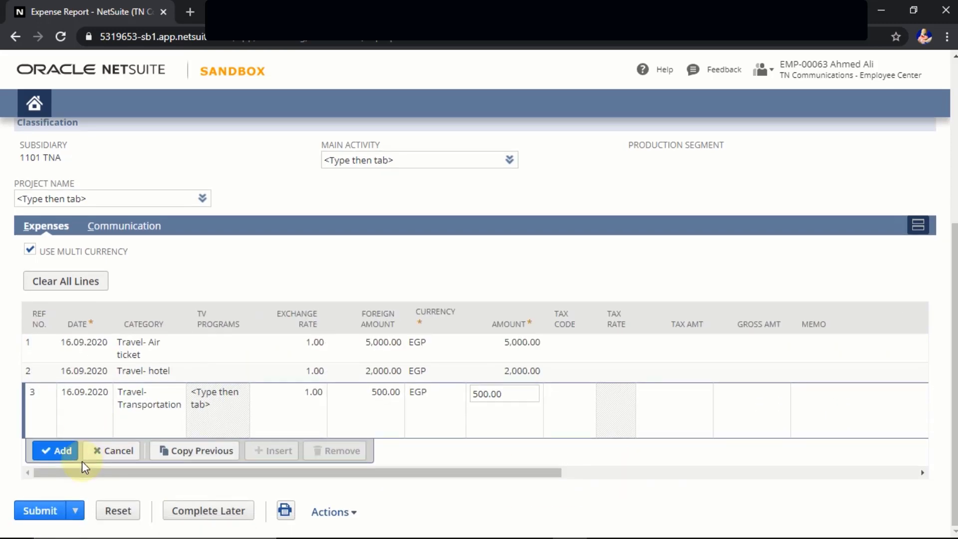
# Submit expense report EXP-TNA00001 for supervisor approval with 2,500 EGP reimbursable, then return to the administrator window.
pyautogui.click(40, 514)
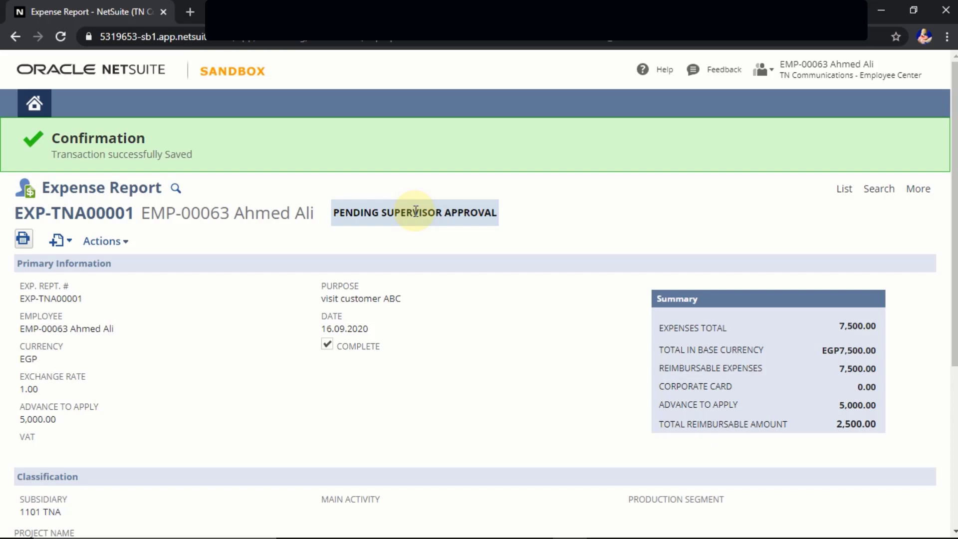
pyautogui.hotkey('alt', 'Tab')
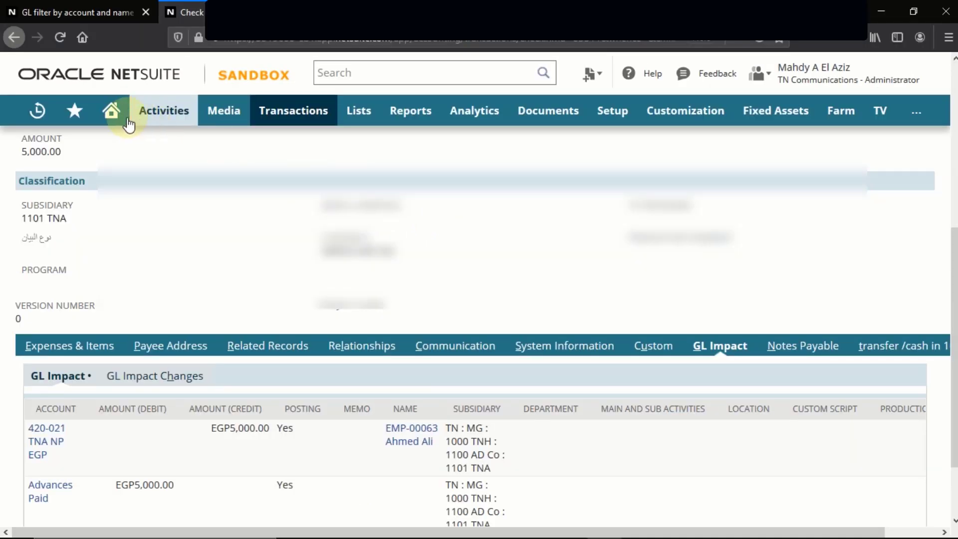
# From the administrator's Home dashboard, open the Expense Reports to Approve reminder.
pyautogui.click(111, 119)
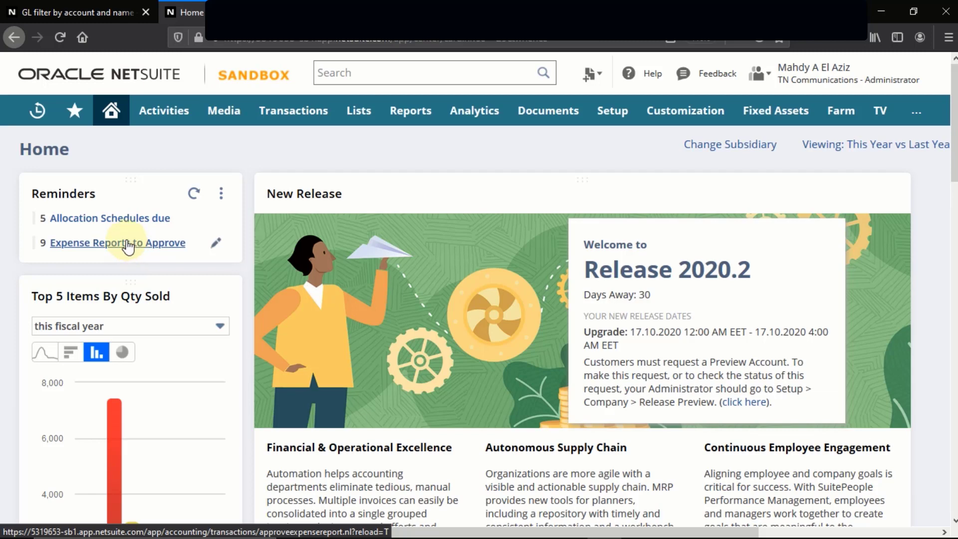
pyautogui.click(130, 246)
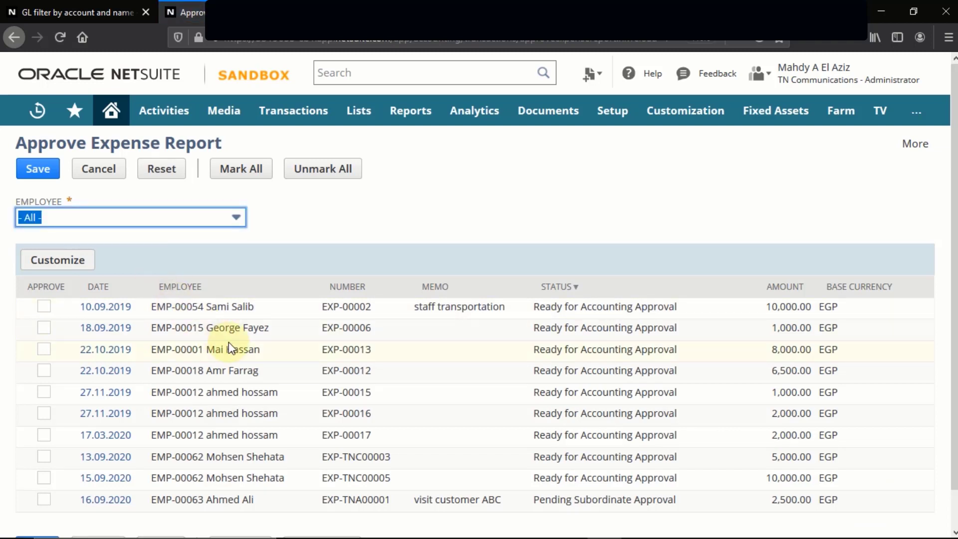
# Filter the approval list to the submitting employee and open the 2,500 EGP report EXP-TNA00001.
pyautogui.scroll(-2, 229, 344)
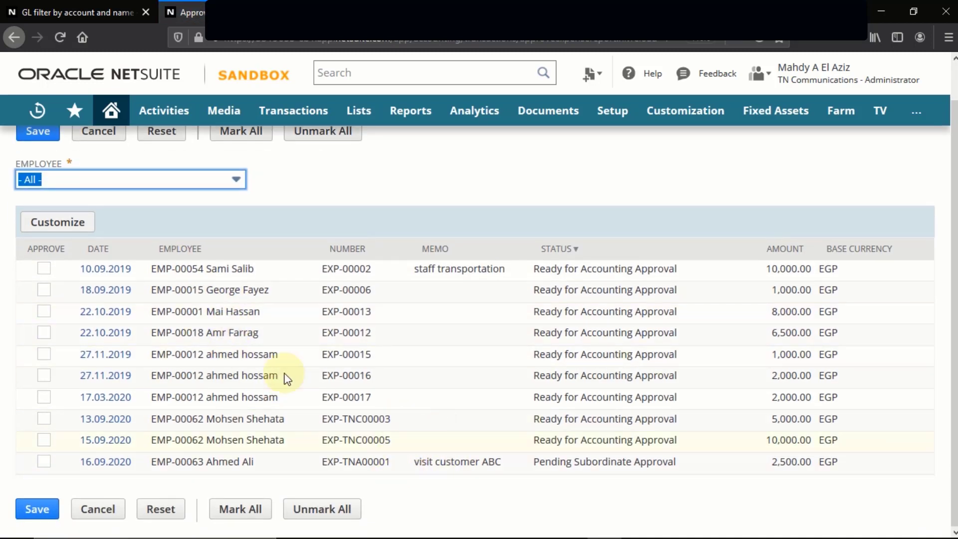
pyautogui.click(237, 181)
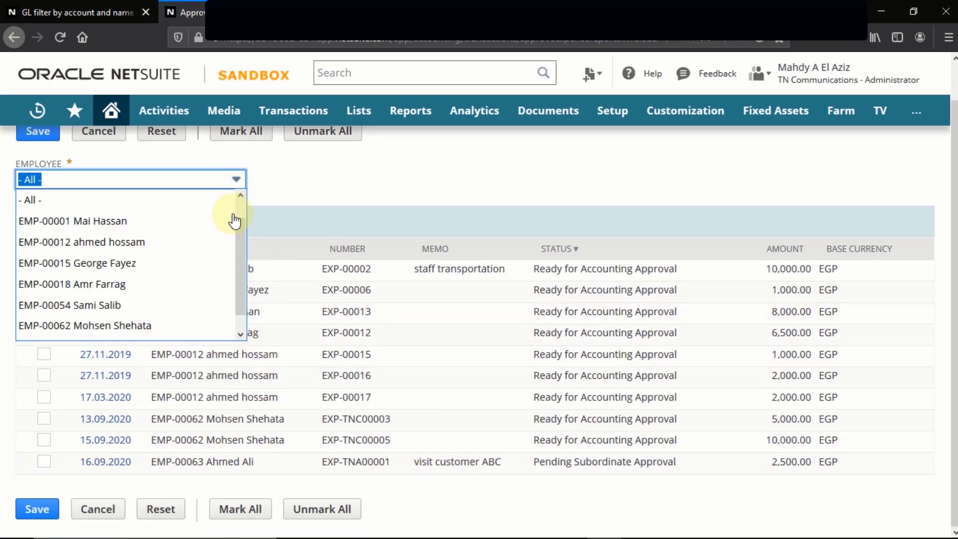
pyautogui.scroll(-1, 244, 294)
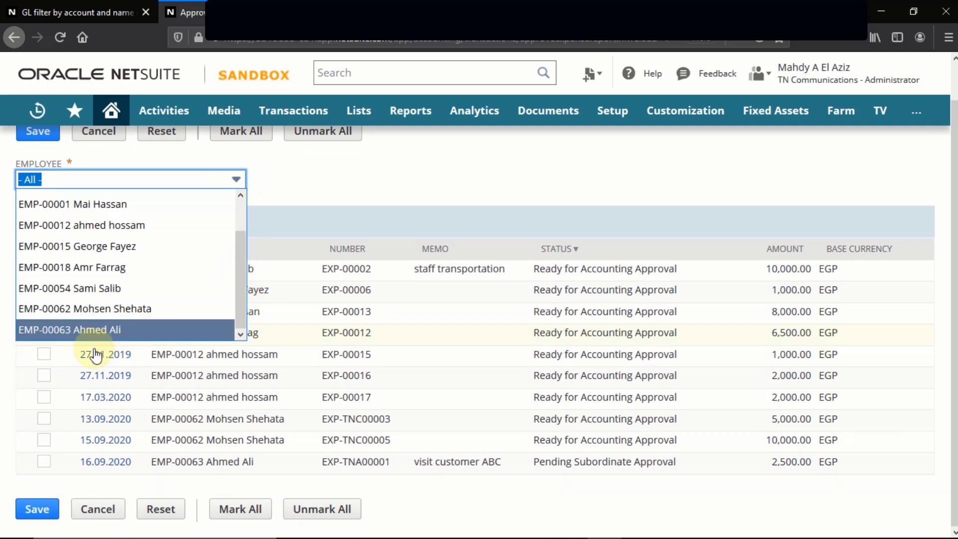
pyautogui.click(75, 330)
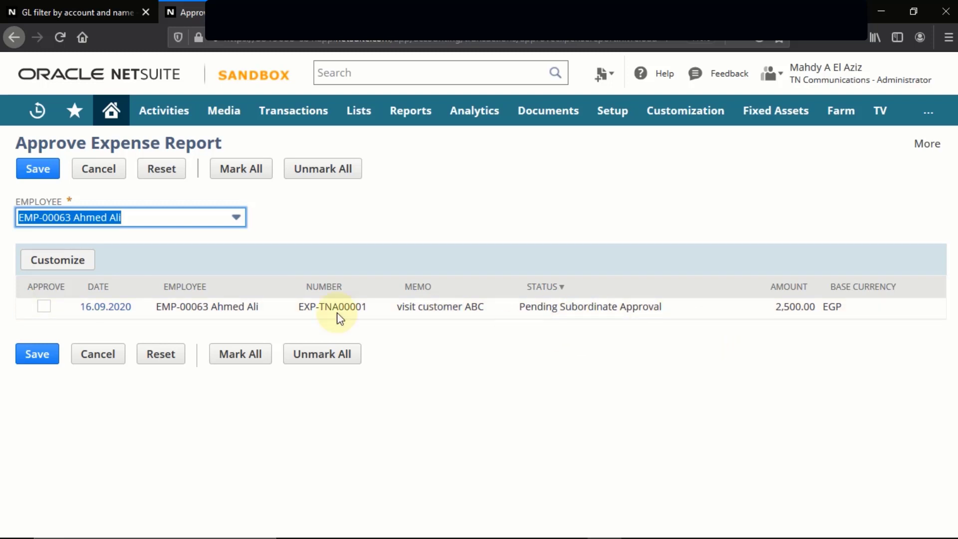
pyautogui.click(106, 307)
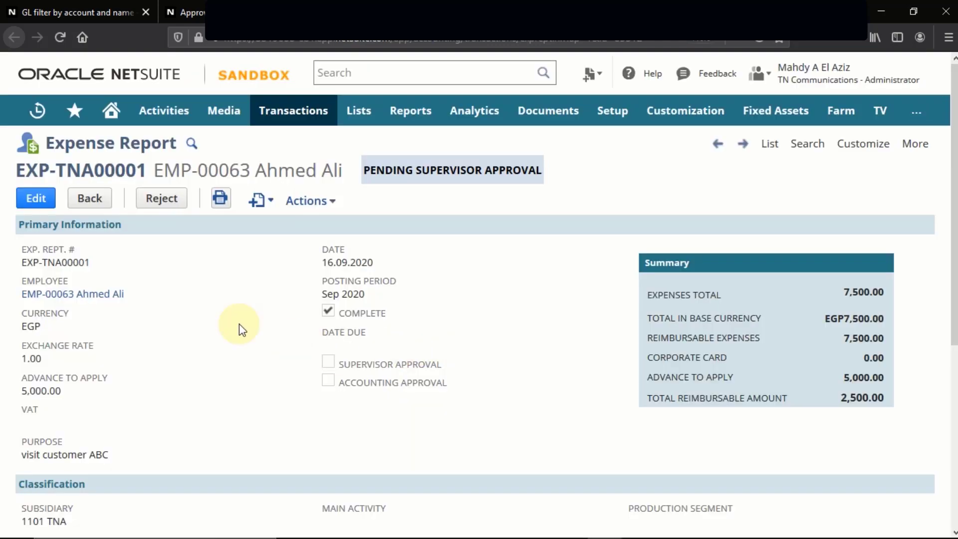
pyautogui.scroll(-5, 345, 372)
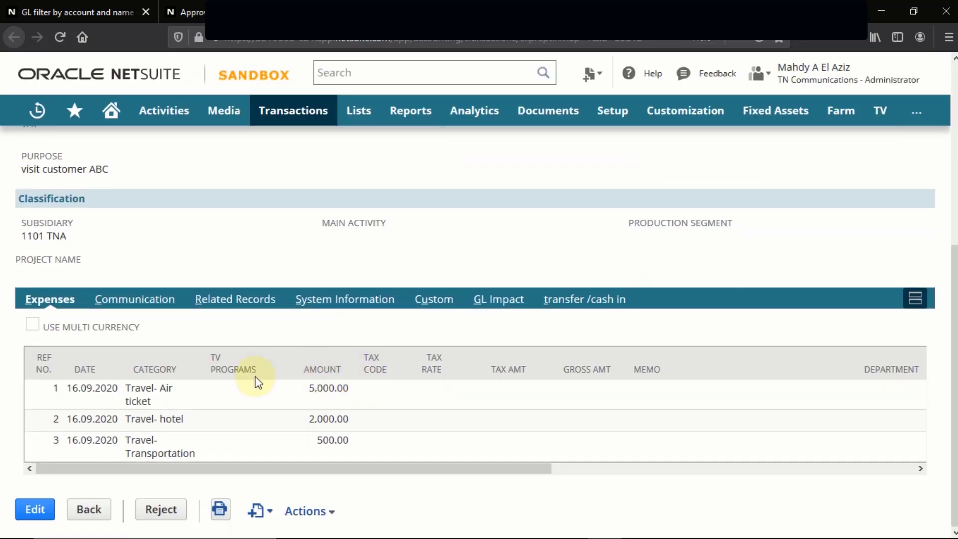
pyautogui.moveTo(235, 467); pyautogui.dragTo(787, 476)
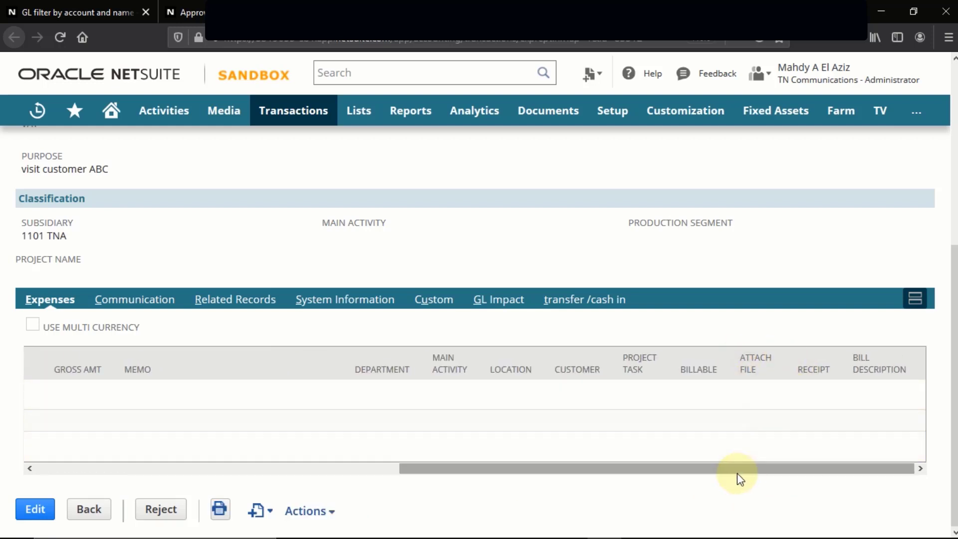
pyautogui.moveTo(725, 469); pyautogui.dragTo(216, 492)
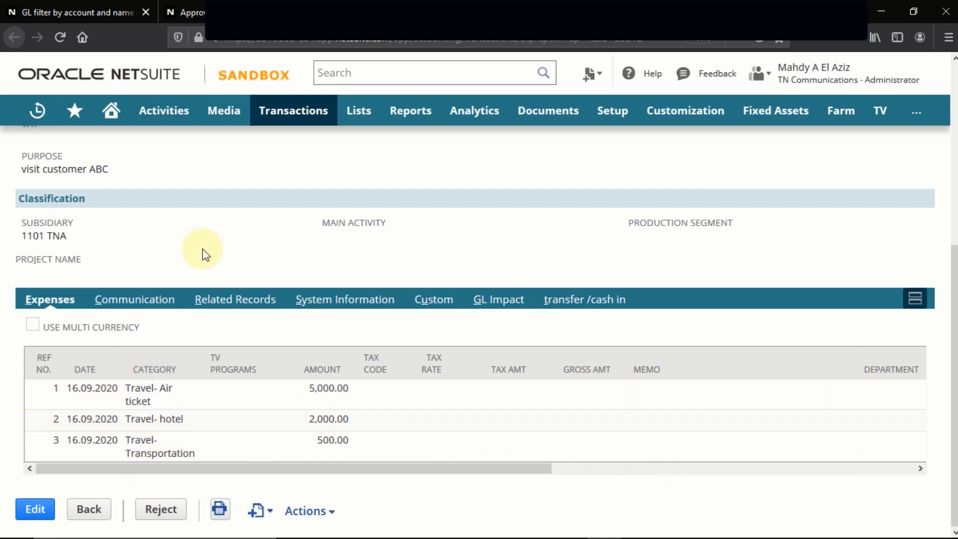
pyautogui.click(14, 37)
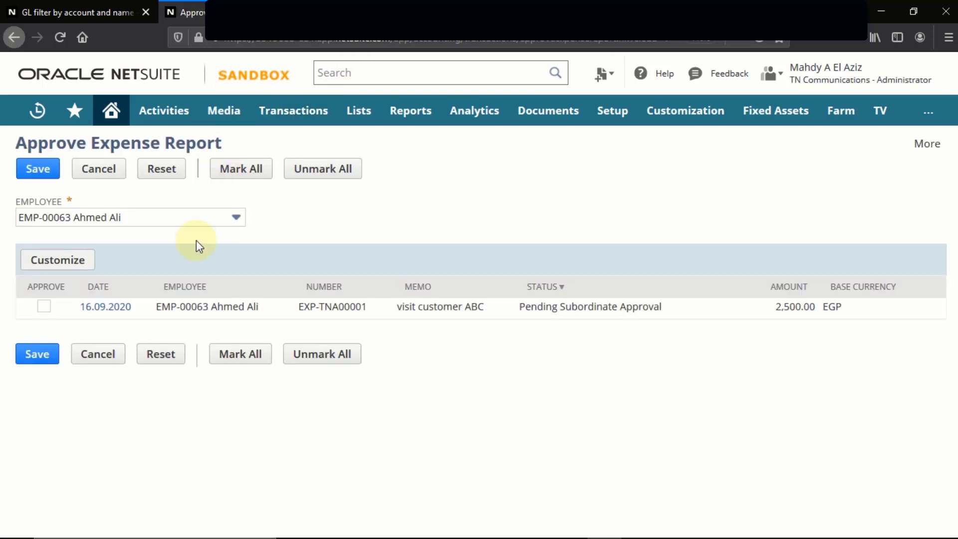
# Approve and save expense report EXP-TNA00001, then bring up the employee's window.
pyautogui.click(44, 308)
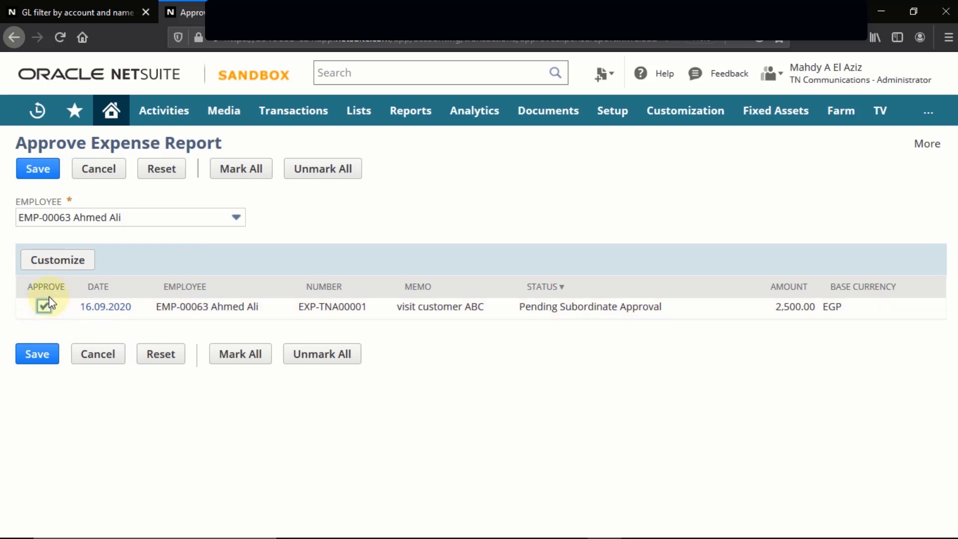
pyautogui.click(38, 173)
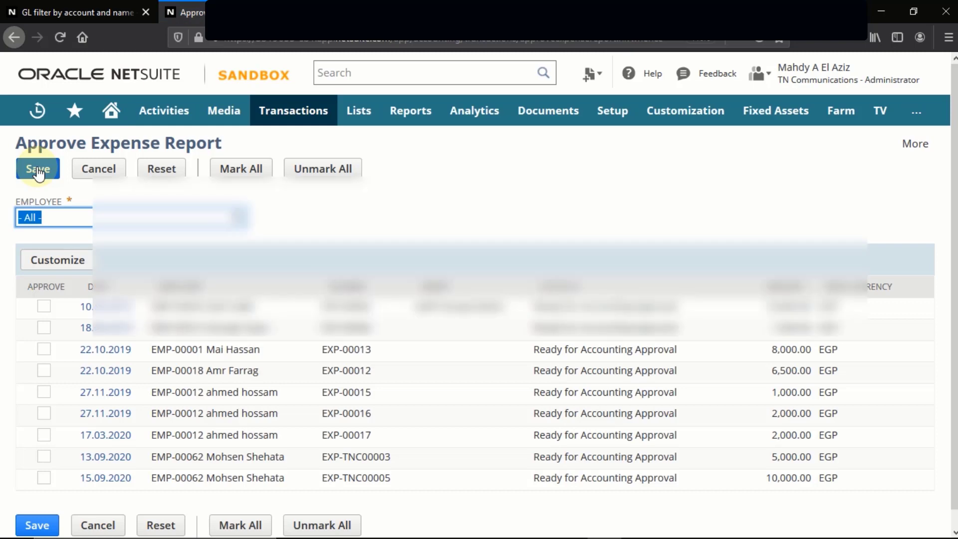
pyautogui.hotkey('alt', 'Tab')
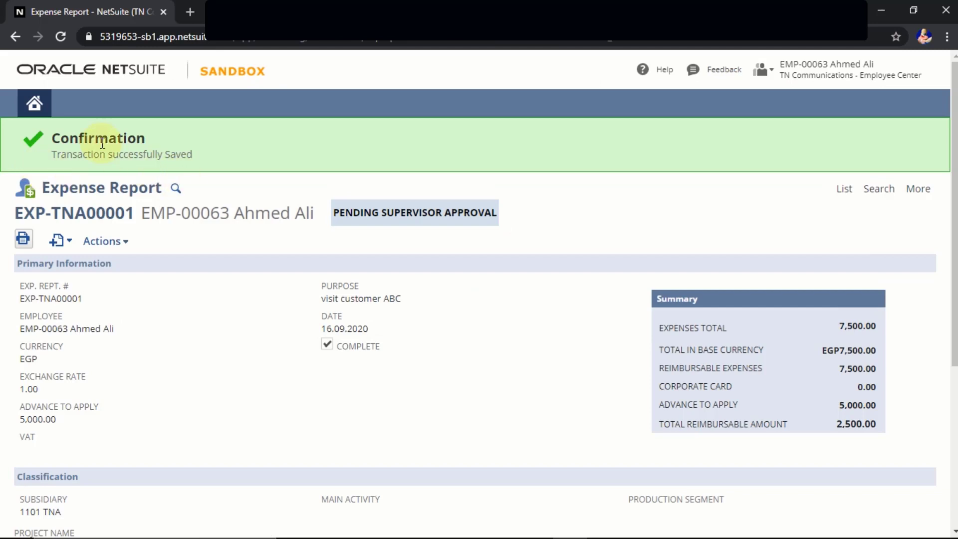
# Confirm on the employee's Home dashboard that EXP-TNA00001 reads Approved (Overridden) by Accounting.
pyautogui.click(35, 110)
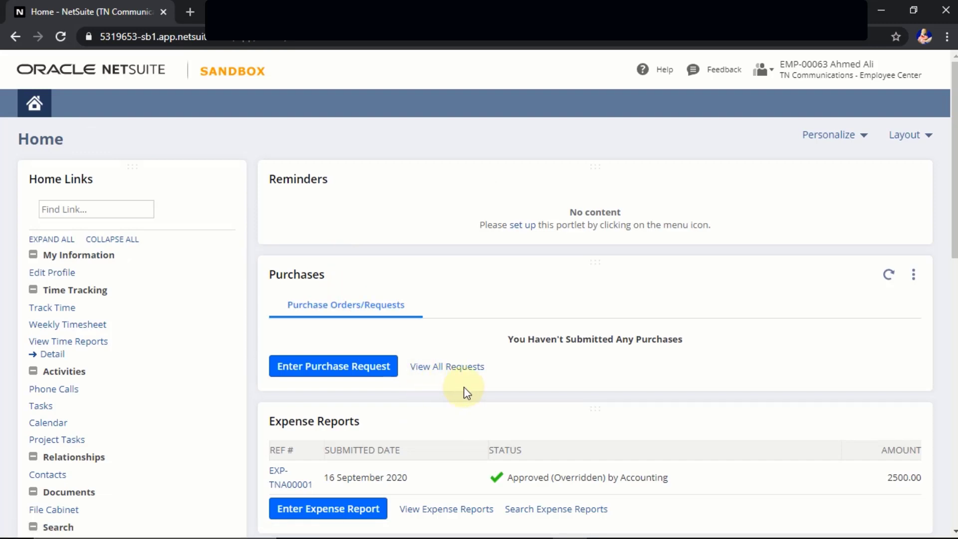
pyautogui.scroll(-5, 464, 392)
pyautogui.scroll(1, 464, 391)
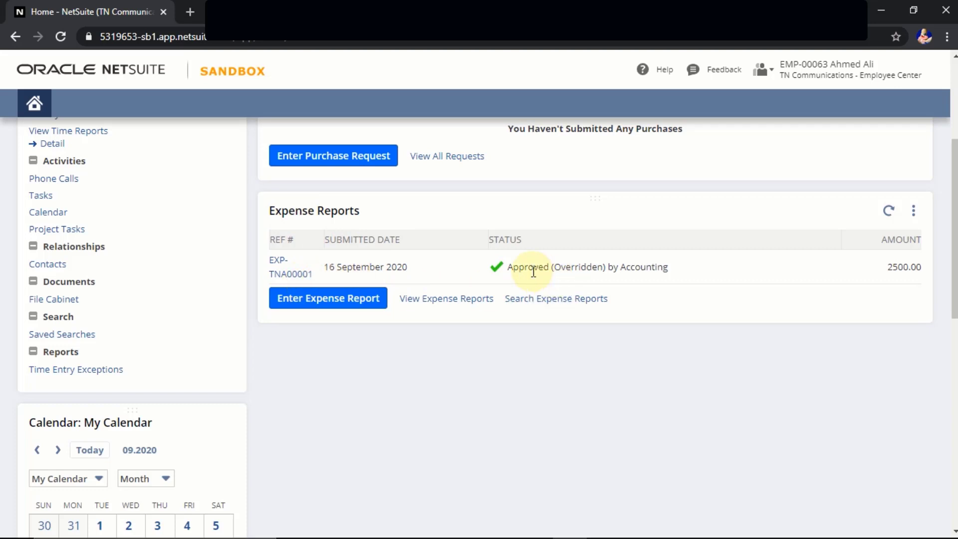
pyautogui.scroll(5, 533, 271)
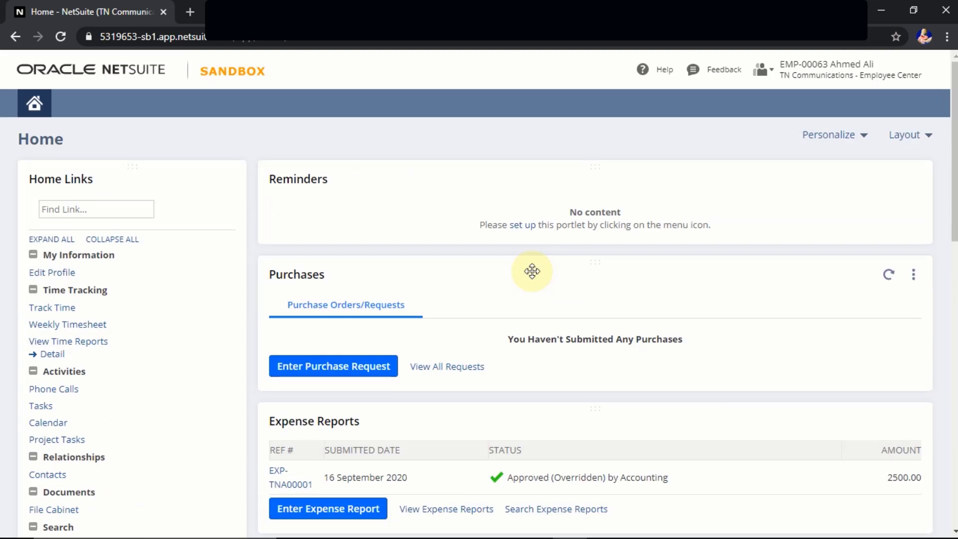
pyautogui.hotkey('alt', 'Tab')
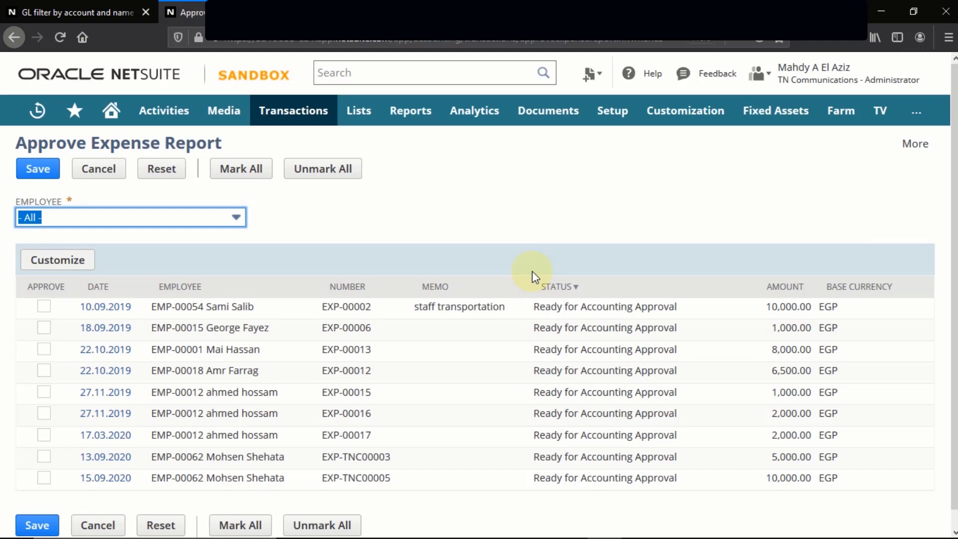
# Start a Pay Single Vendor bill payment from account 420-021 TNA NP EGP to the employee.
pyautogui.moveTo(303, 118)
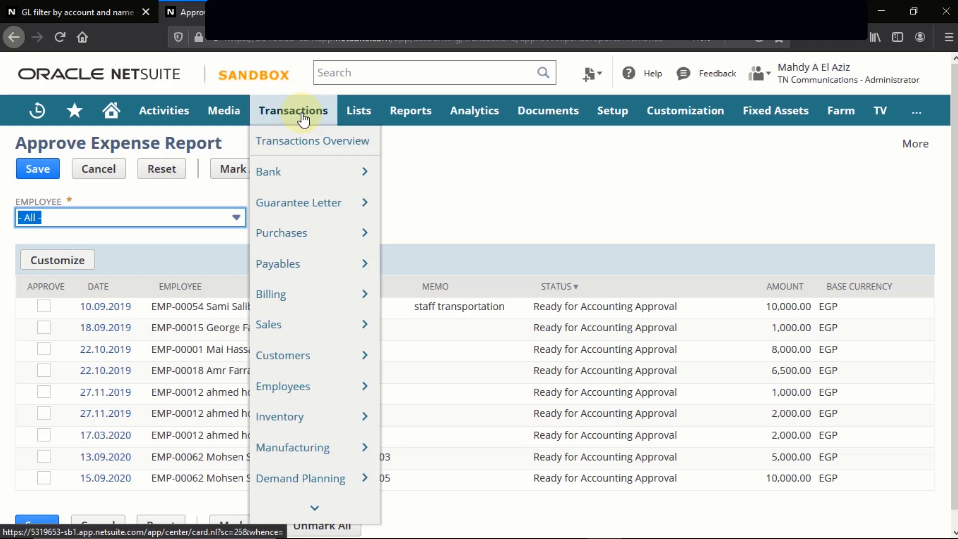
pyautogui.moveTo(285, 273)
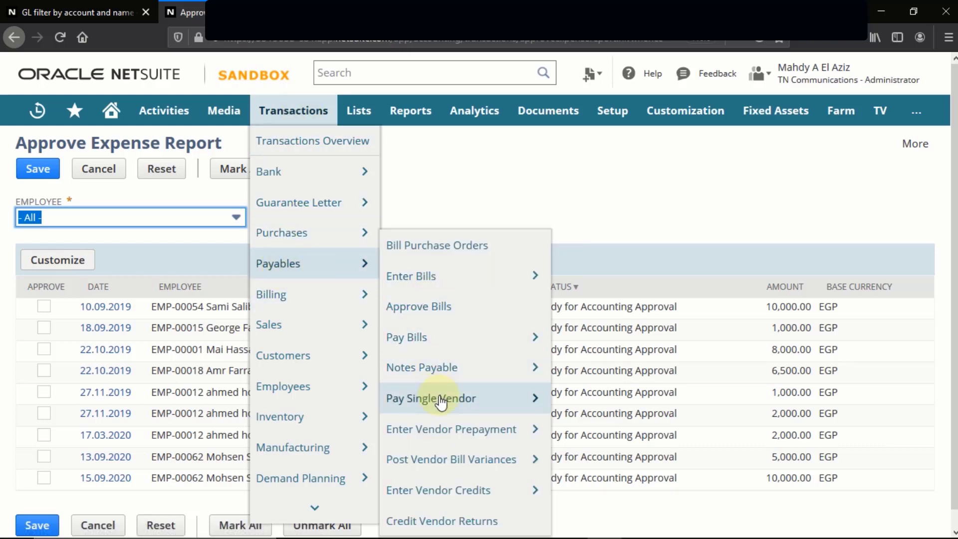
pyautogui.moveTo(439, 400)
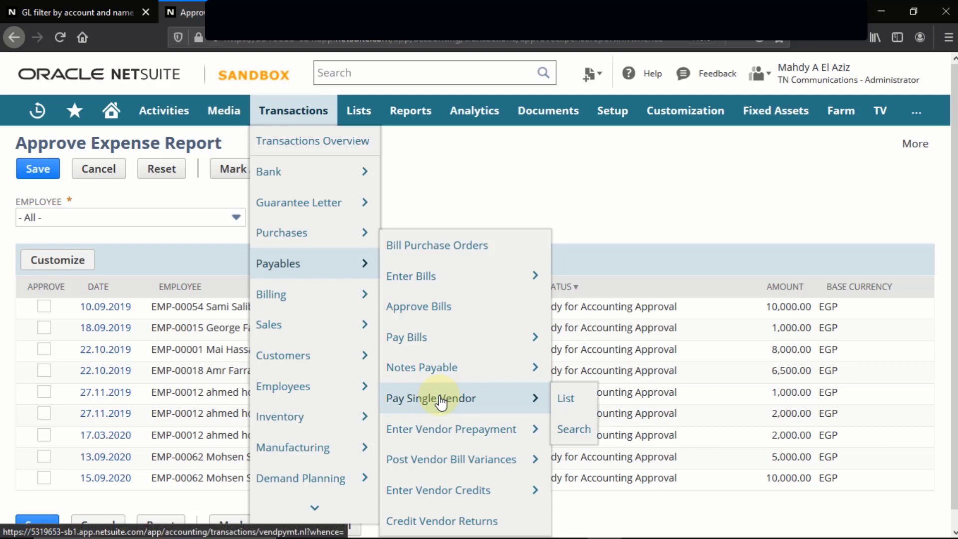
pyautogui.click(441, 399)
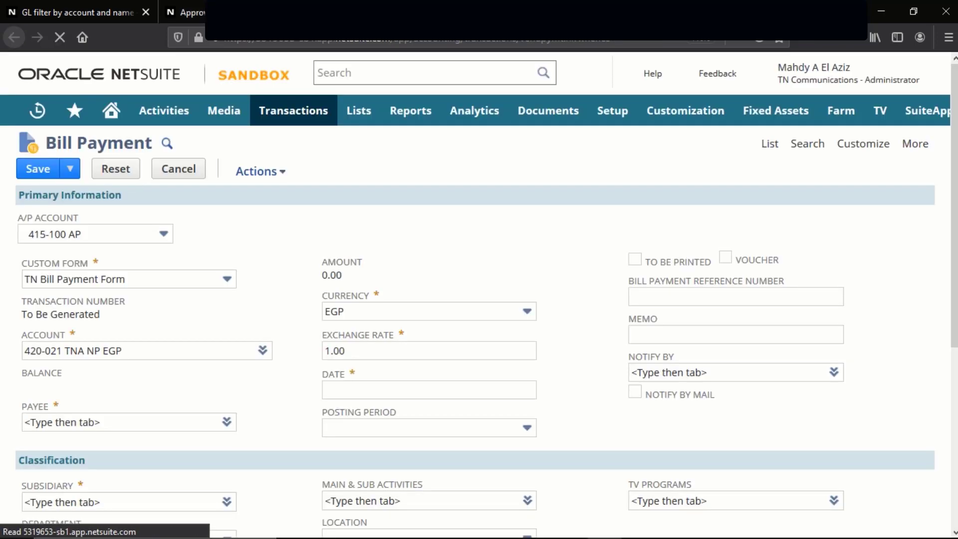
pyautogui.tripleClick(161, 352)
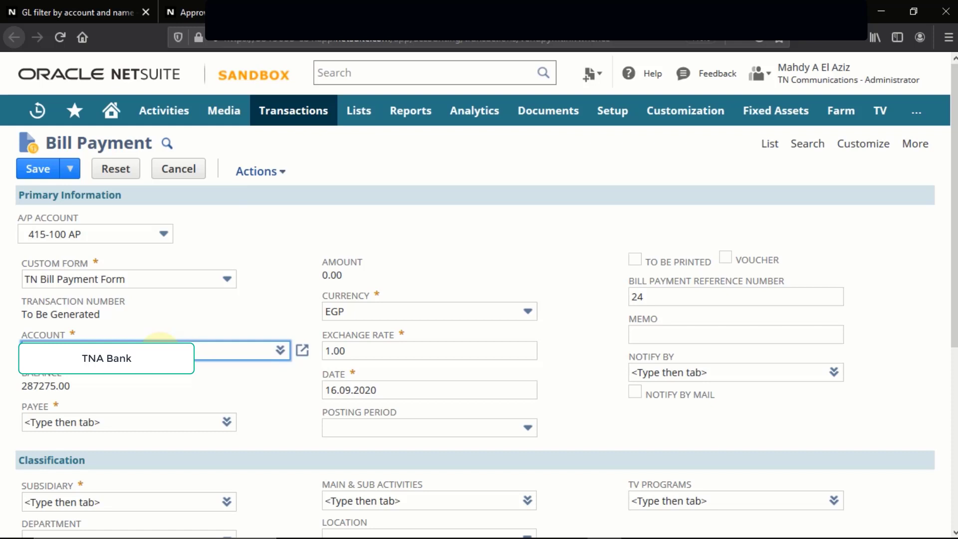
pyautogui.write('tna')
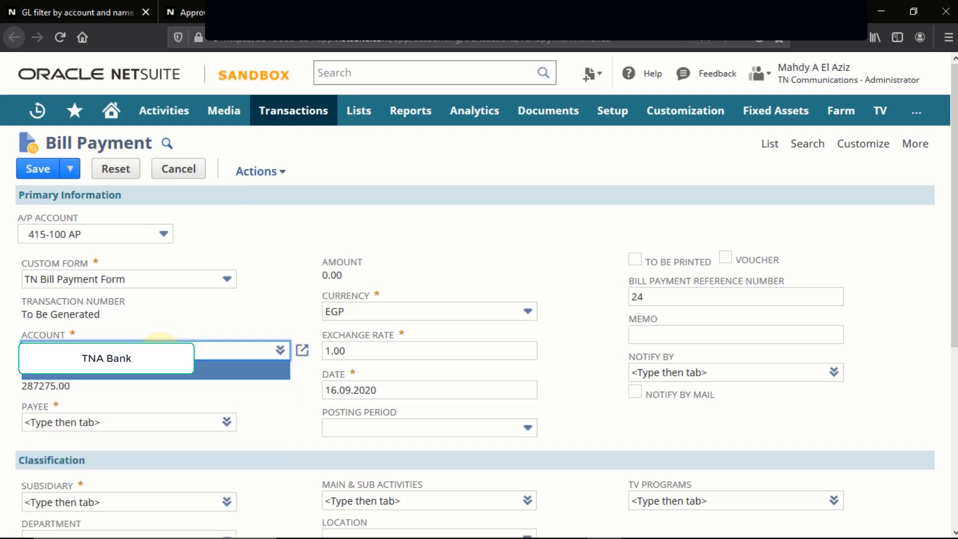
pyautogui.click(129, 372)
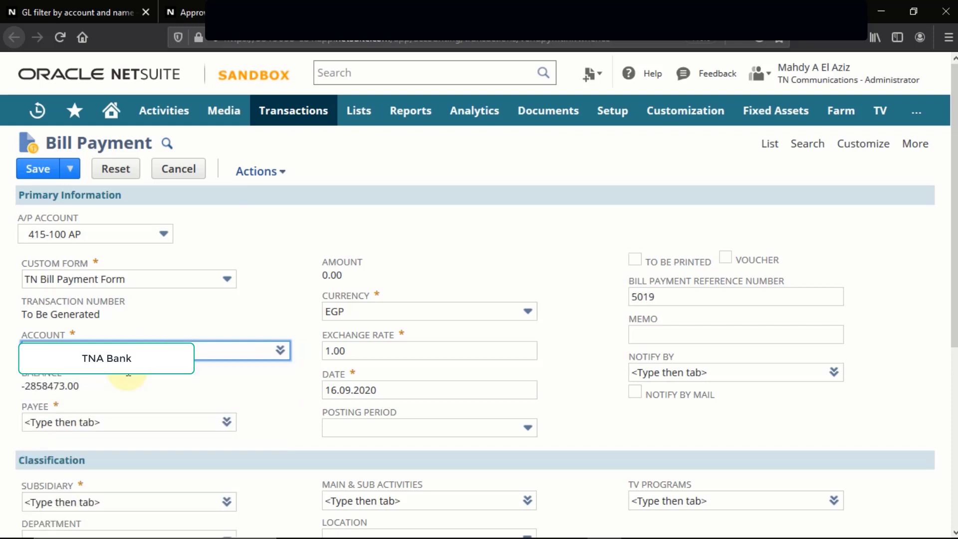
pyautogui.click(127, 424)
pyautogui.write('e')
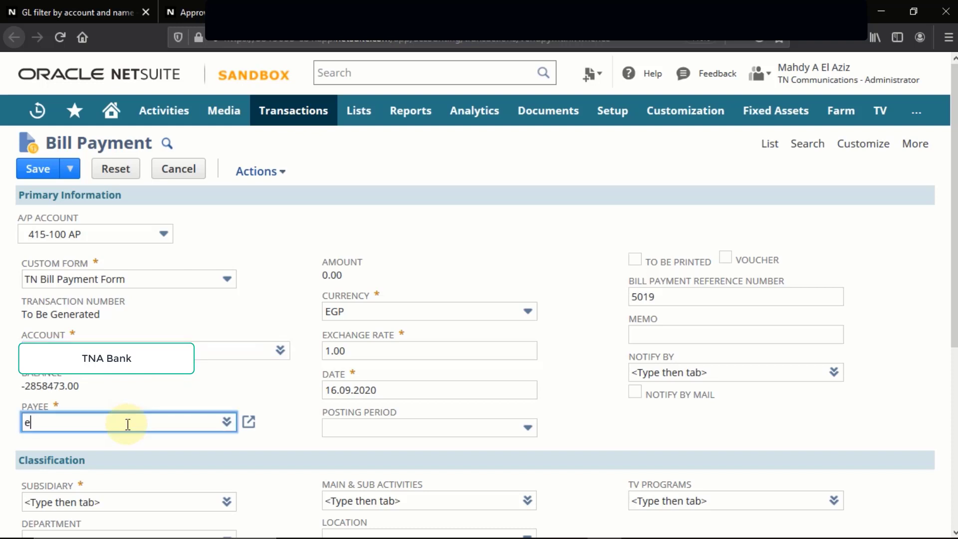
pyautogui.write('mp')
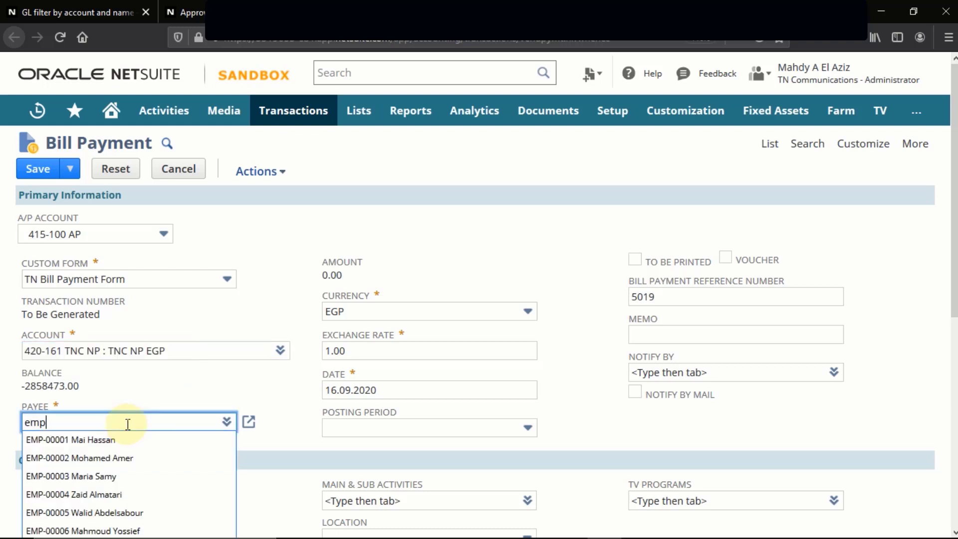
pyautogui.write('-00063')
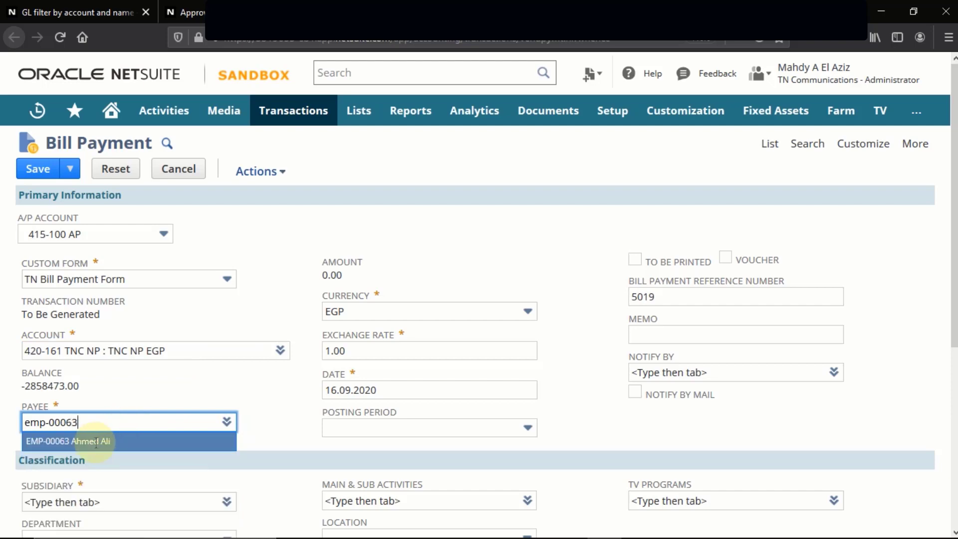
pyautogui.click(95, 440)
# Apply 2,500.00 of the payment to expense report EXP-TNA00001.
pyautogui.scroll(-5, 230, 335)
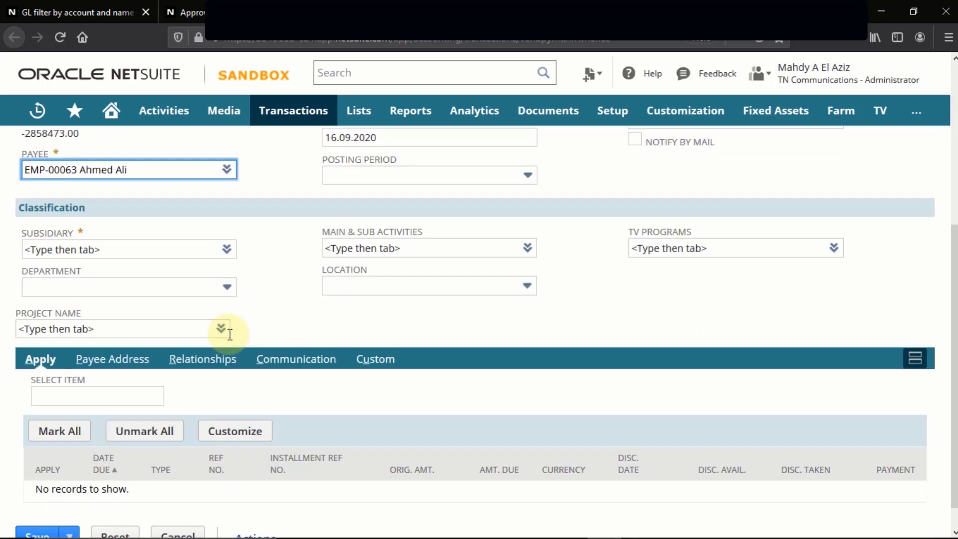
pyautogui.scroll(-1, 230, 340)
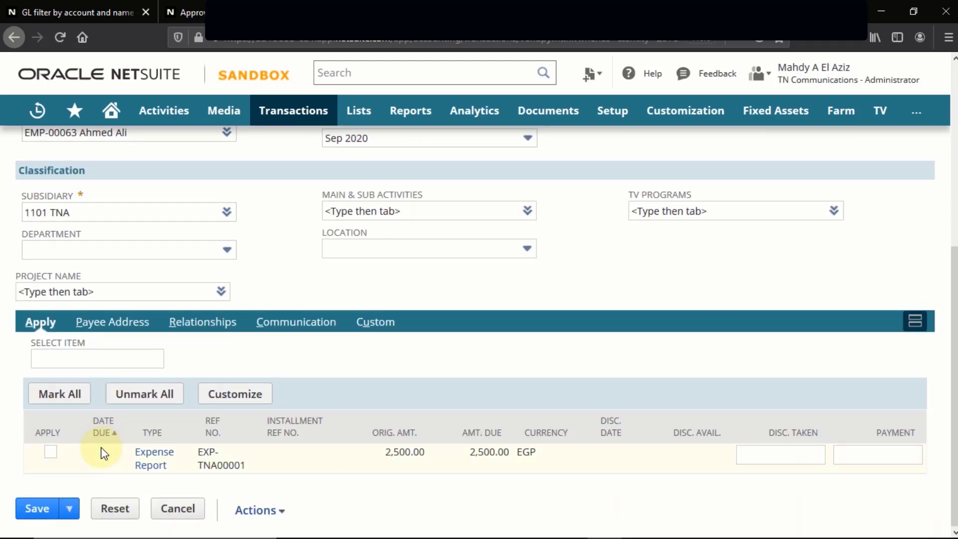
pyautogui.click(50, 452)
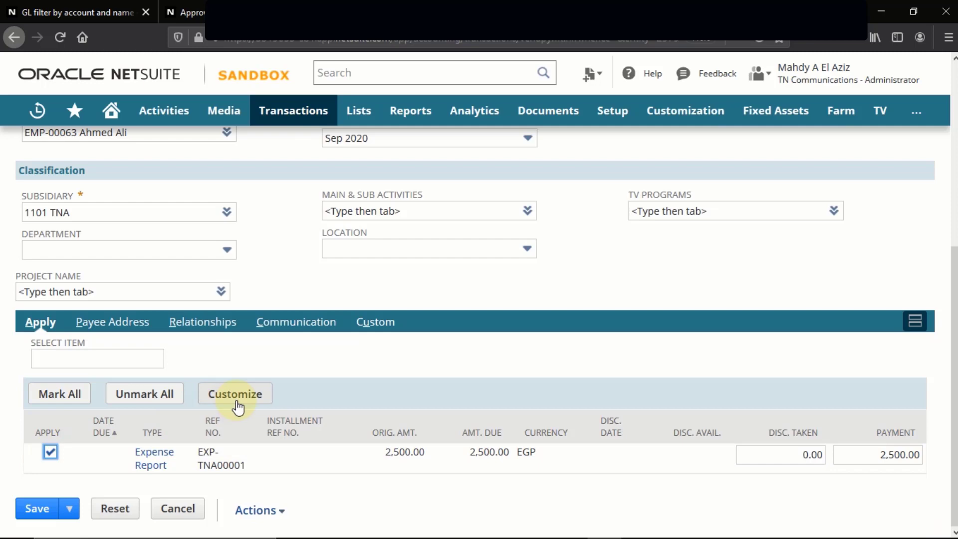
pyautogui.scroll(5, 237, 407)
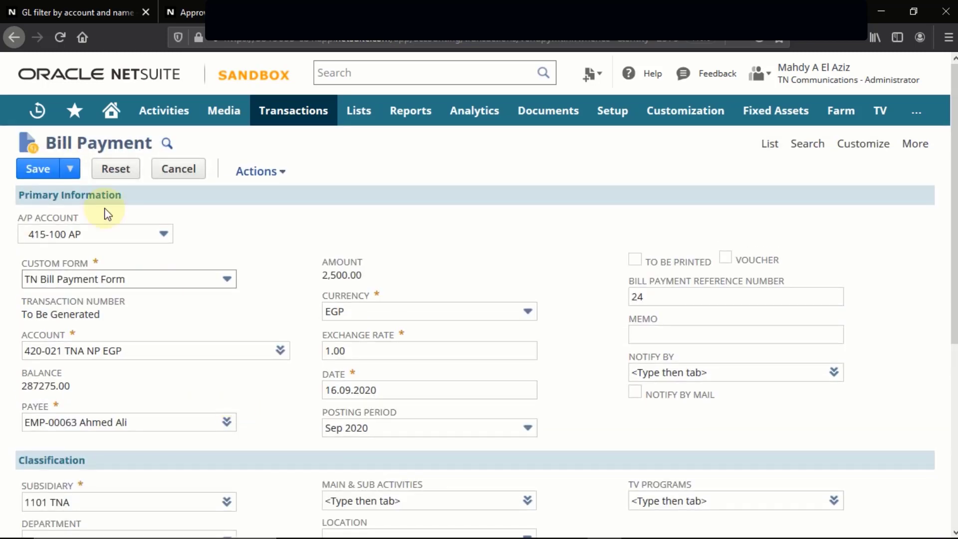
# Save the 2,500.00 bill payment as VENDPYMT226 and go back to the Approve Expense Report tab.
pyautogui.click(38, 172)
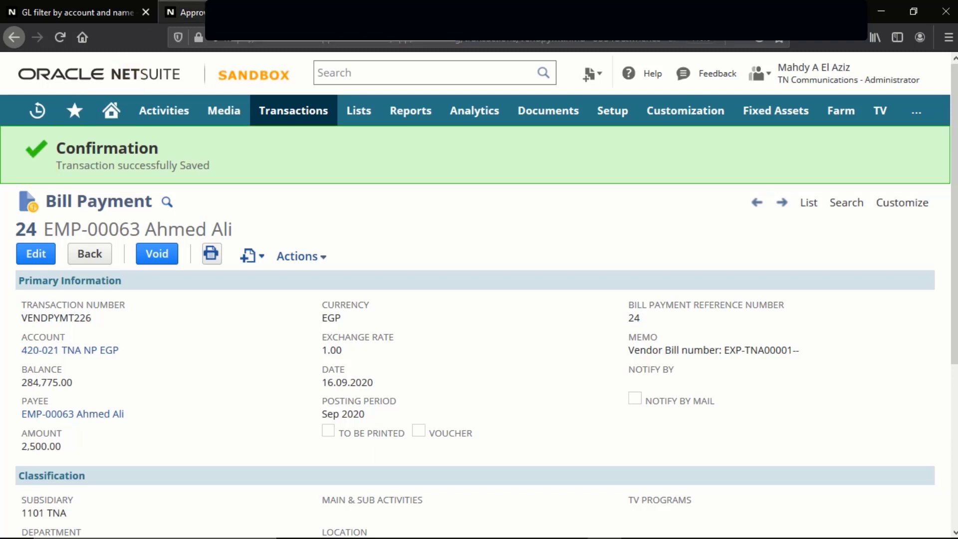
pyautogui.click(193, 13)
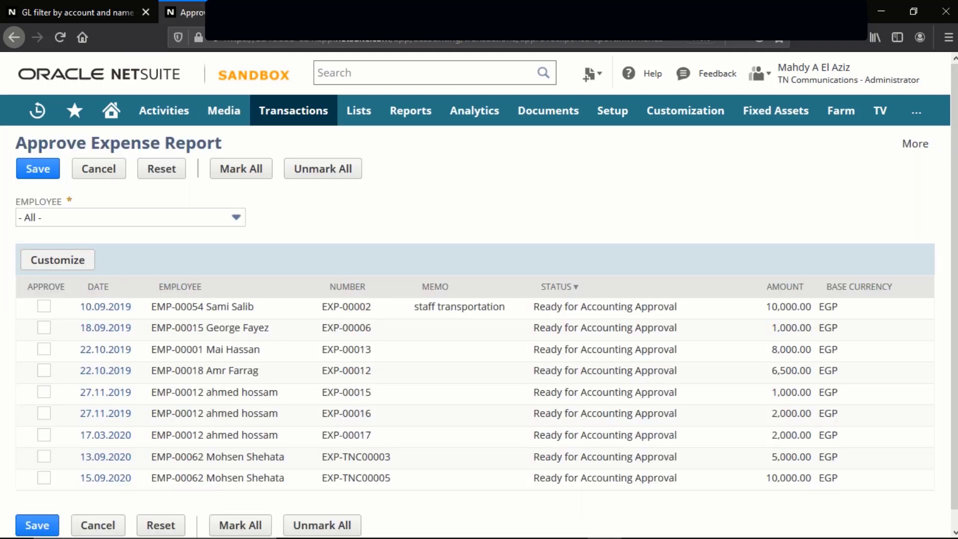
# Reload the employee's home to confirm EXP-TNA00001 shows Paid In Full for 2,500.00.
pyautogui.click(104, 11)
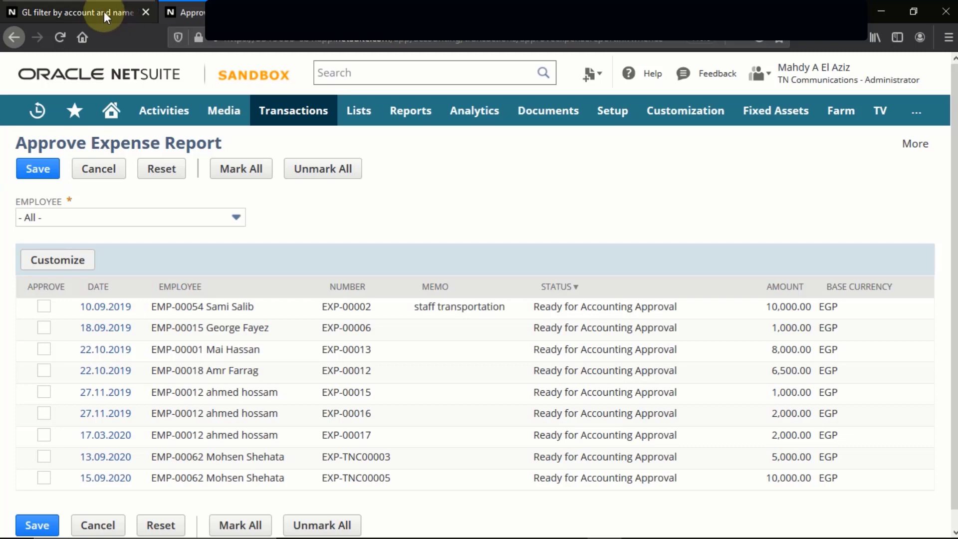
pyautogui.hotkey('alt', 'Tab')
pyautogui.hotkey('alt', 'Tab')
pyautogui.hotkey('alt', 'Tab')
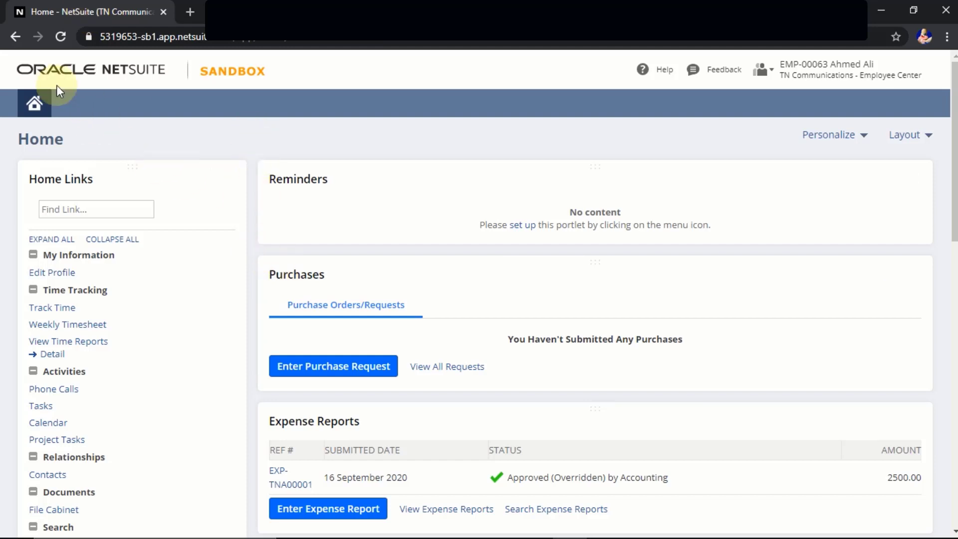
pyautogui.moveTo(34, 103)
pyautogui.click(61, 33)
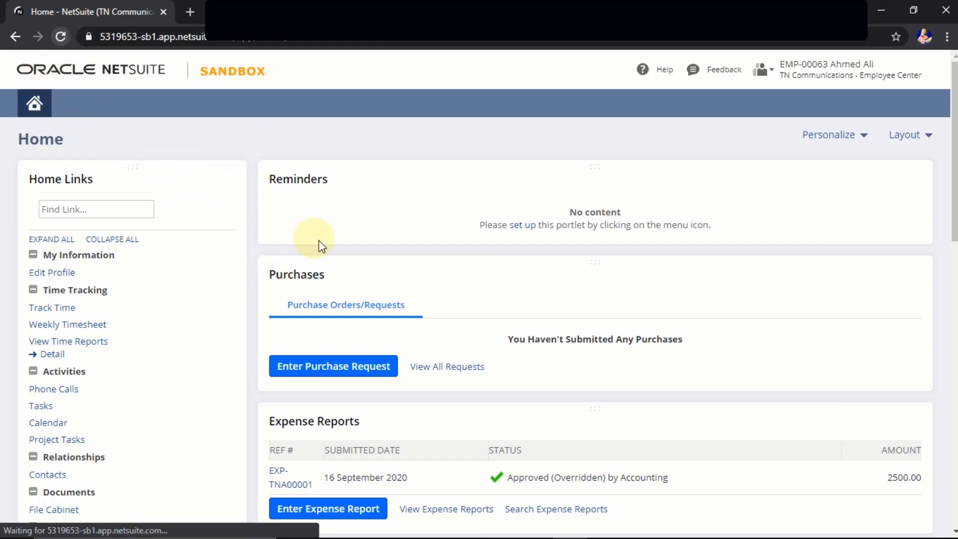
pyautogui.scroll(-3, 415, 305)
pyautogui.scroll(3, 417, 311)
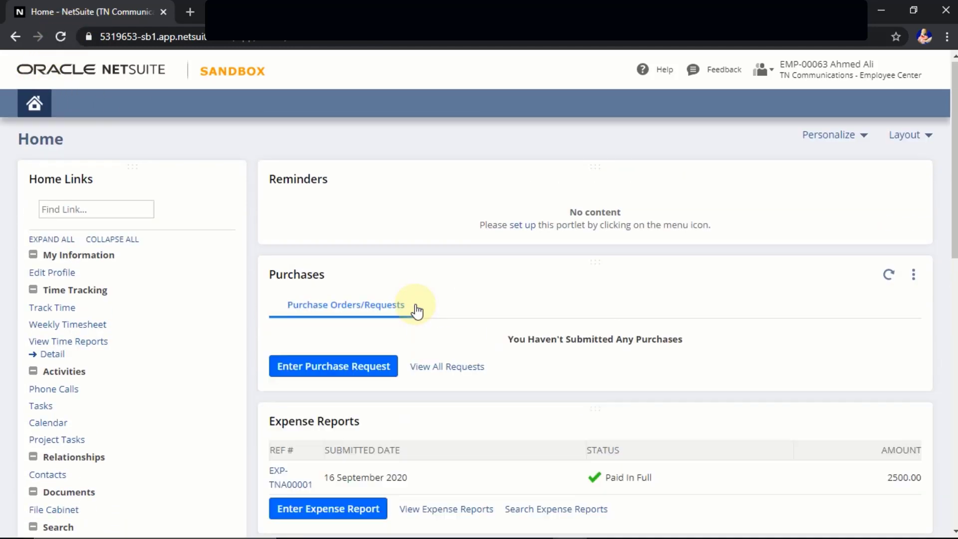
pyautogui.scroll(-3, 417, 311)
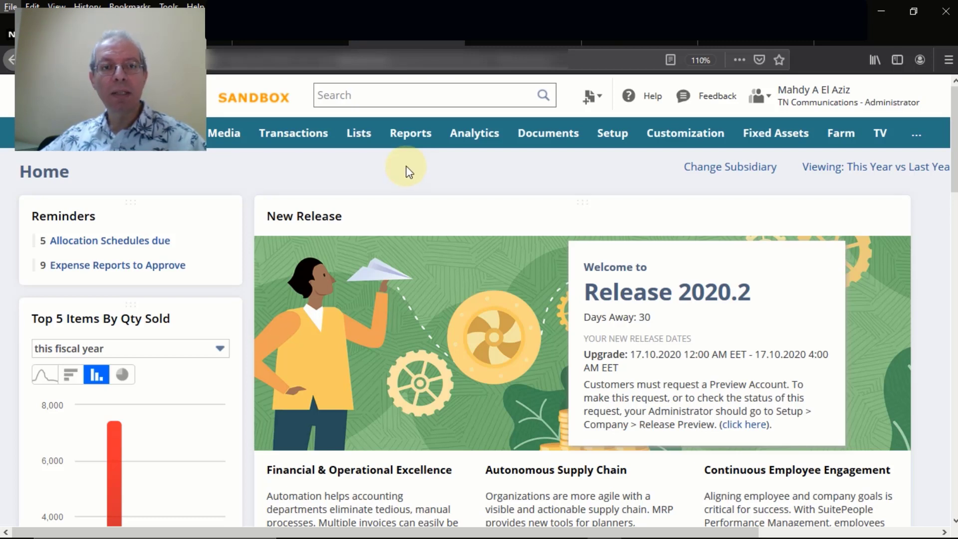
# Open a blank TNTV Expense Report form dated 16.09.2020 from Transactions > Employees > Enter Expense Reports.
pyautogui.moveTo(310, 145)
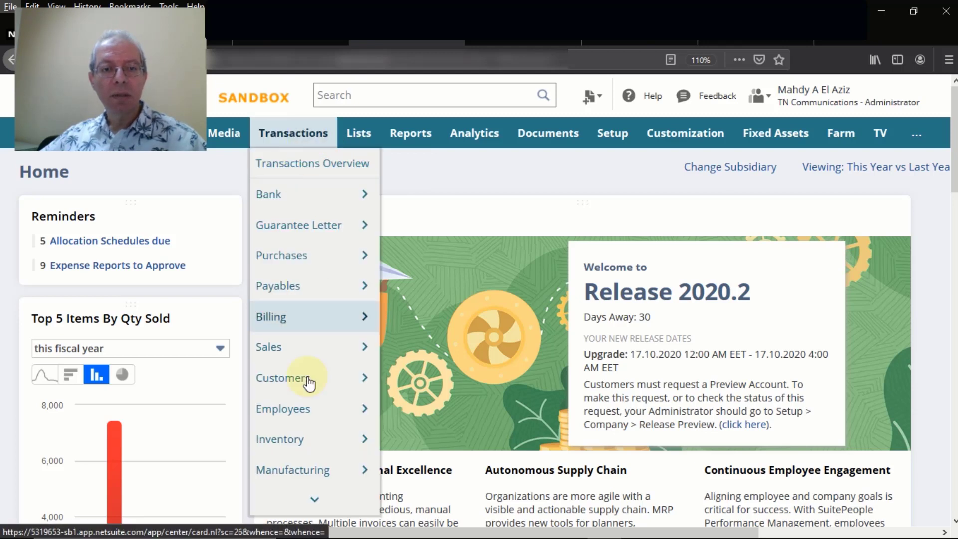
pyautogui.moveTo(309, 410)
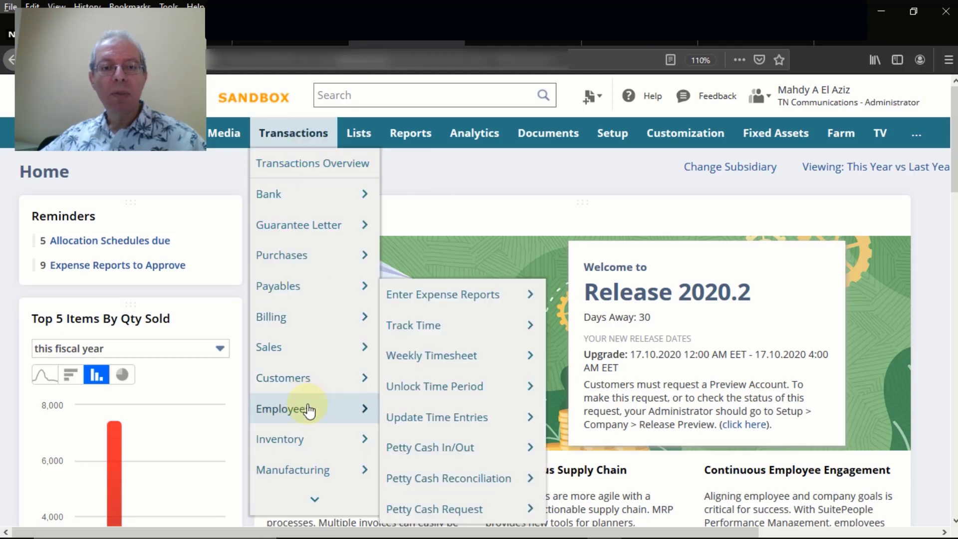
pyautogui.click(447, 300)
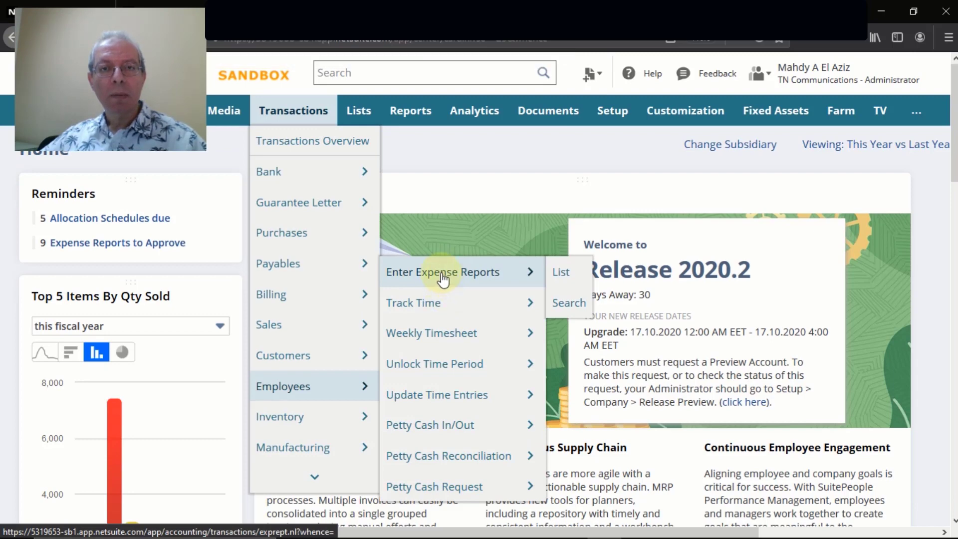
pyautogui.click(443, 279)
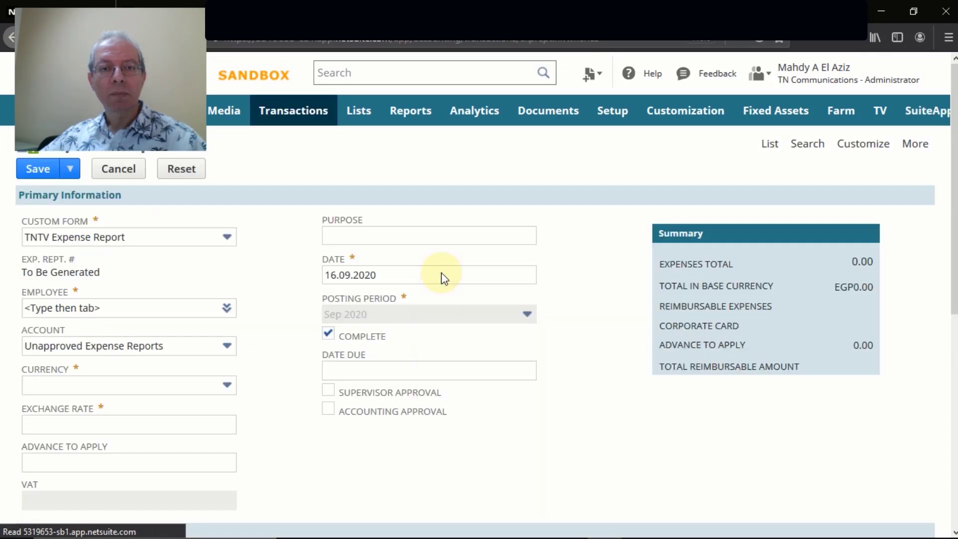